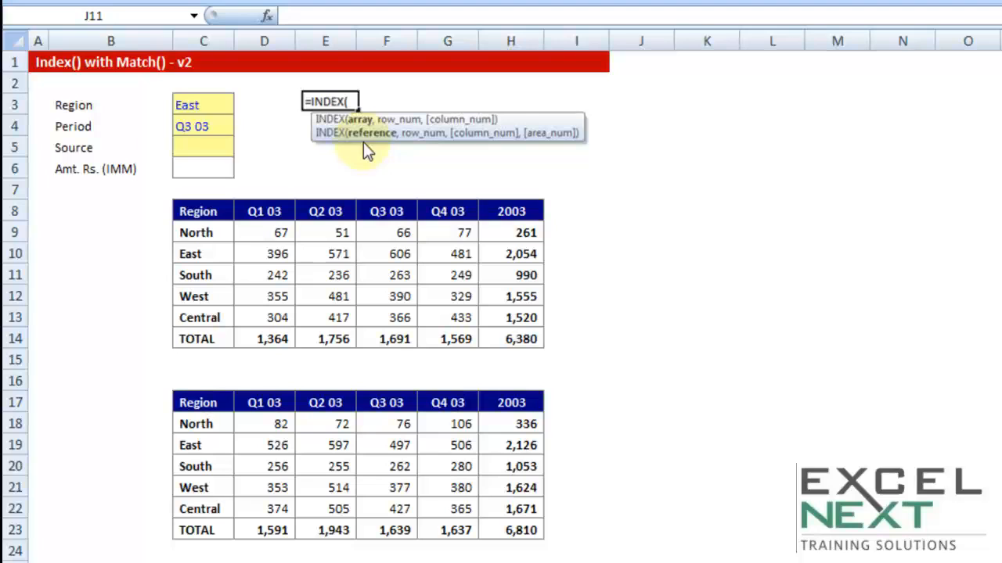
Label the first data table as Audited in cell B8
{"action": "left_click", "coordinate": [240, 151]}
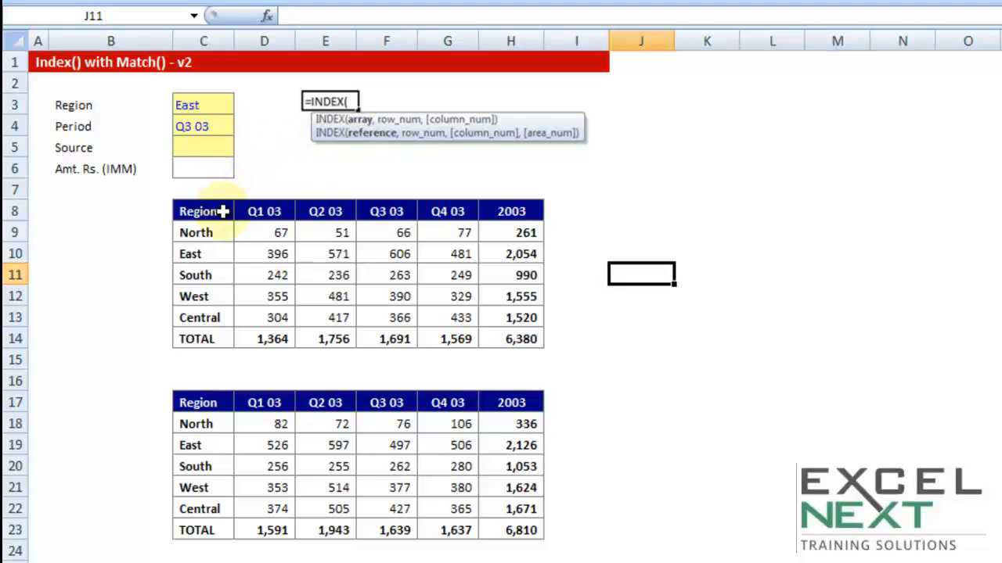
{"action": "left_click_drag", "start_coordinate": [215, 213], "coordinate": [507, 339]}
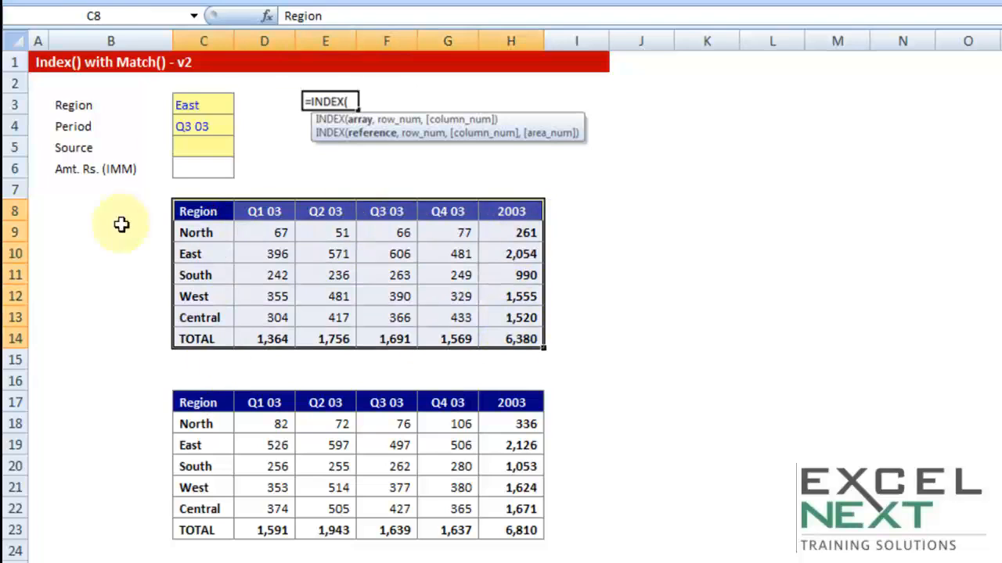
{"action": "left_click", "coordinate": [94, 205]}
{"action": "type", "text": "Audited"}
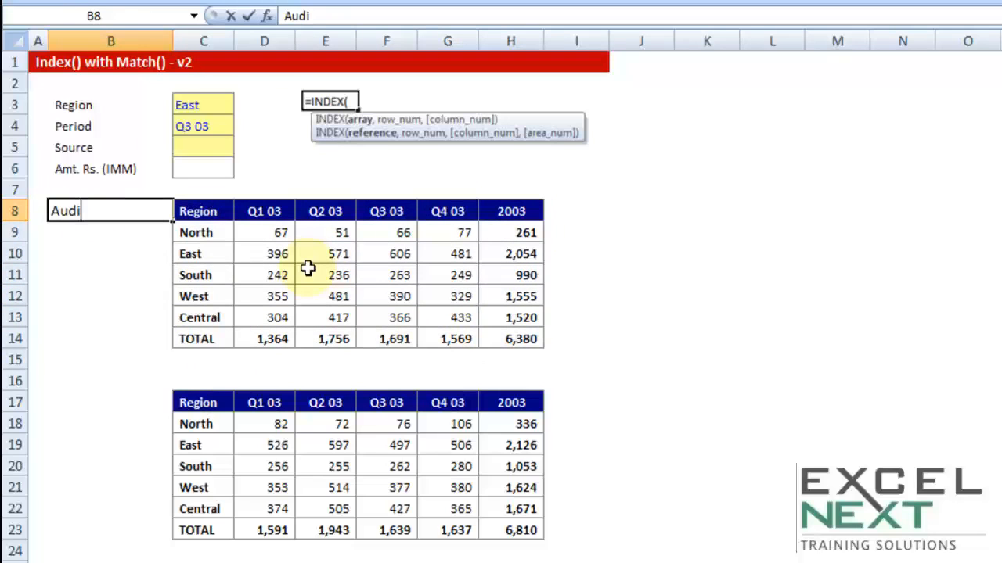
{"action": "key", "text": "Tab"}
Label the second data table as Unaudited in cell B17
{"action": "key", "text": "Down"}
{"action": "key", "text": "Down"}
{"action": "key", "text": "Down"}
{"action": "key", "text": "Down"}
{"action": "key", "text": "Down"}
{"action": "key", "text": "Down"}
{"action": "key", "text": "Down"}
{"action": "key", "text": "Down"}
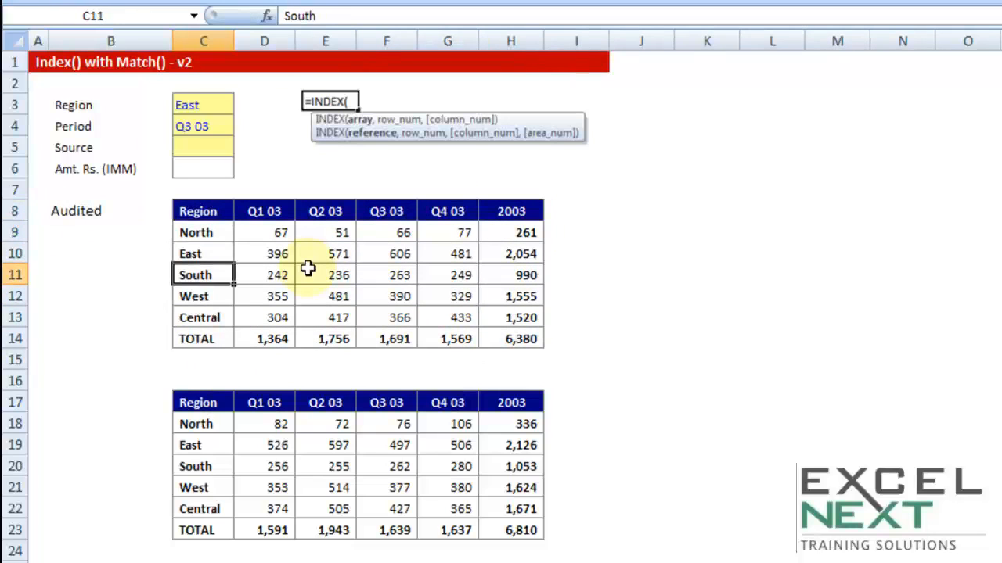
{"action": "key", "text": "Left"}
{"action": "key", "text": "Down"}
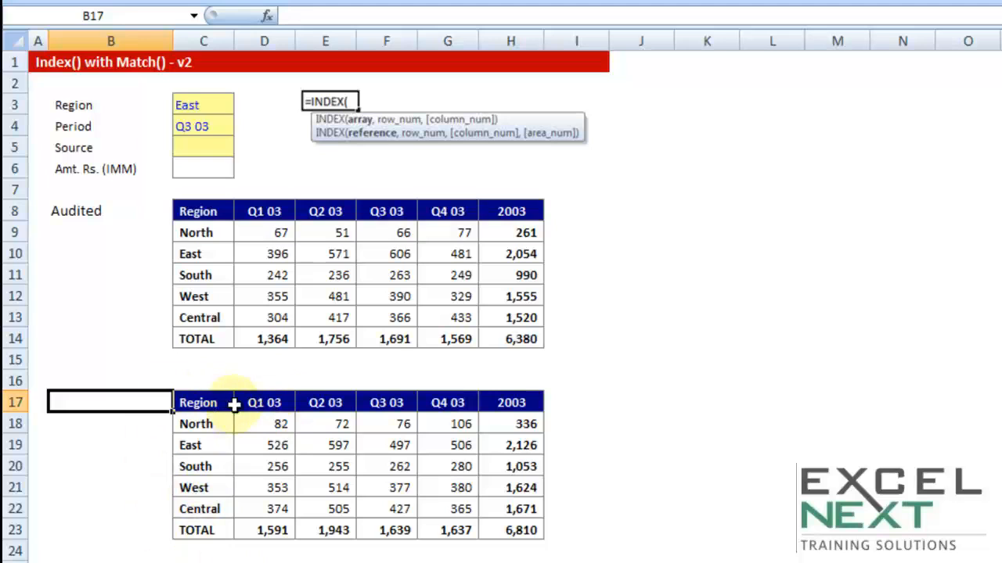
{"action": "type", "text": "Una"}
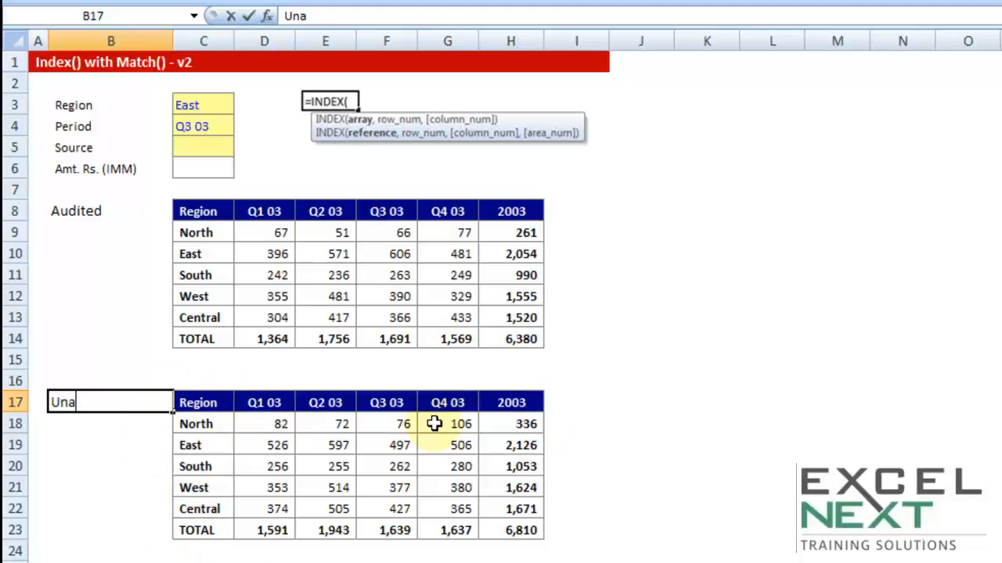
{"action": "key", "text": "Tab"}
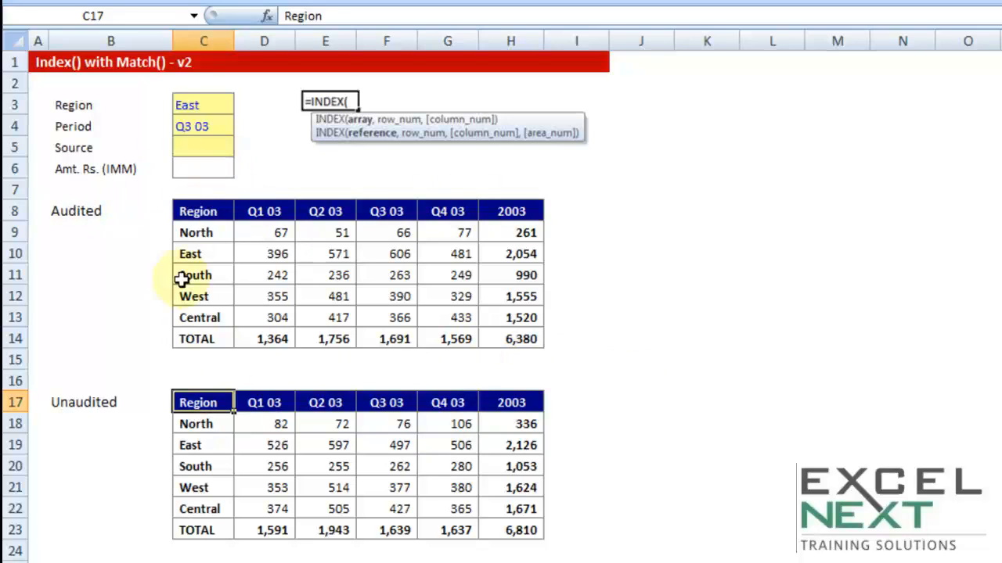
Set the Source cell C5 to 1 and select the Audited table it stands for
{"action": "left_click", "coordinate": [213, 144]}
{"action": "type", "text": "1"}
{"action": "left_click", "coordinate": [313, 163]}
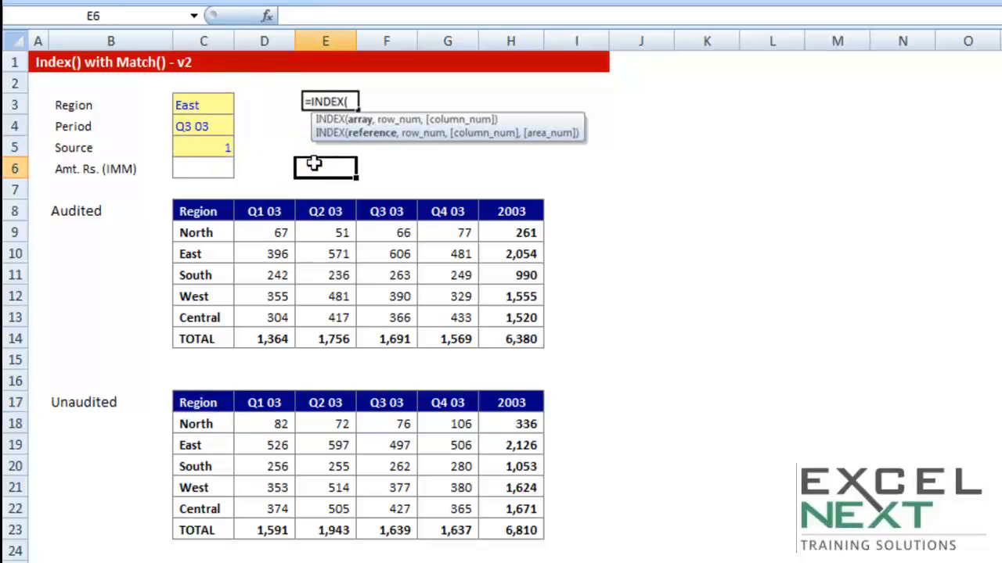
{"action": "left_click_drag", "start_coordinate": [201, 213], "coordinate": [496, 339]}
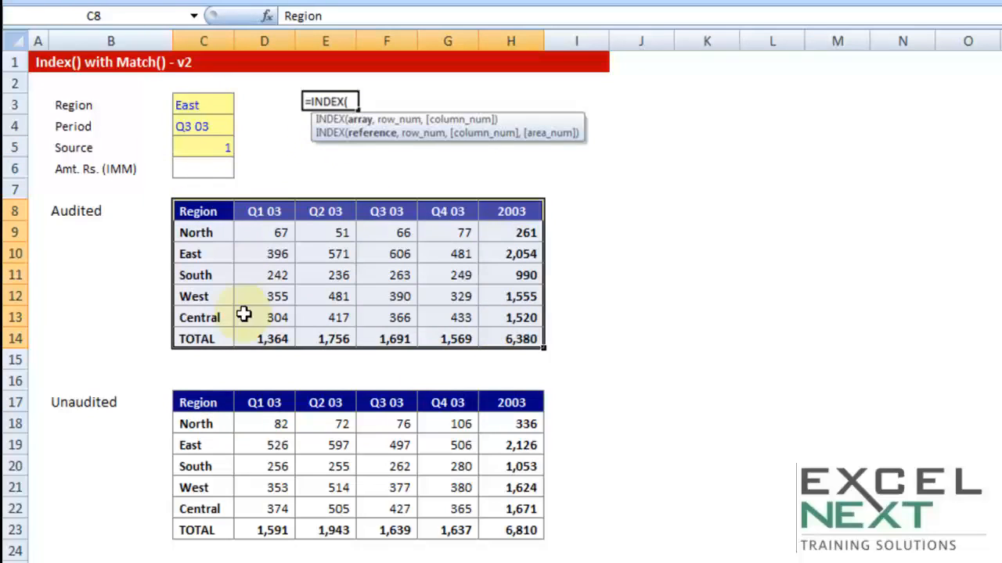
Set the Source cell C5 to 2 and select the Unaudited table it stands for
{"action": "left_click", "coordinate": [212, 144]}
{"action": "type", "text": "2"}
{"action": "left_click", "coordinate": [311, 169]}
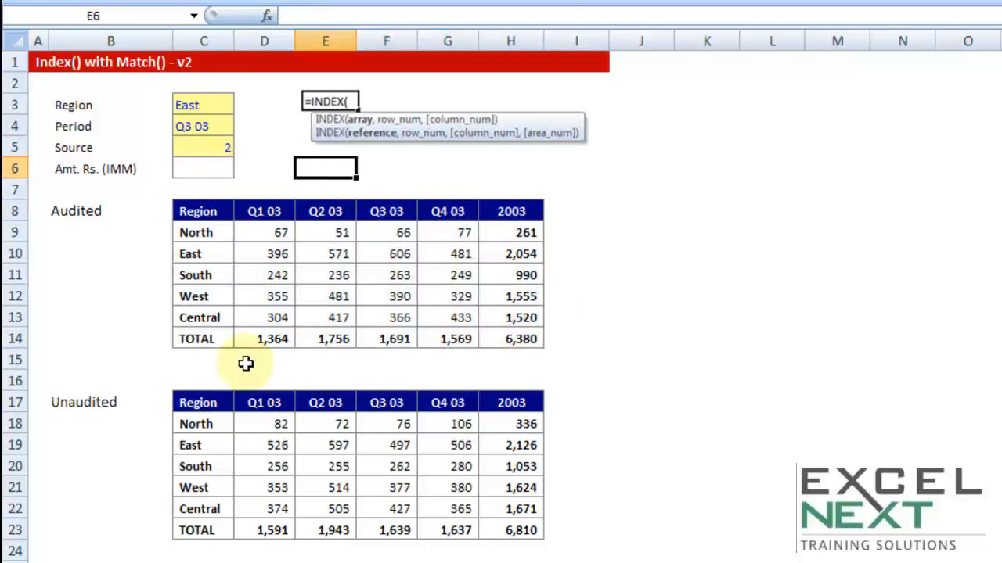
{"action": "left_click_drag", "start_coordinate": [198, 404], "coordinate": [512, 544]}
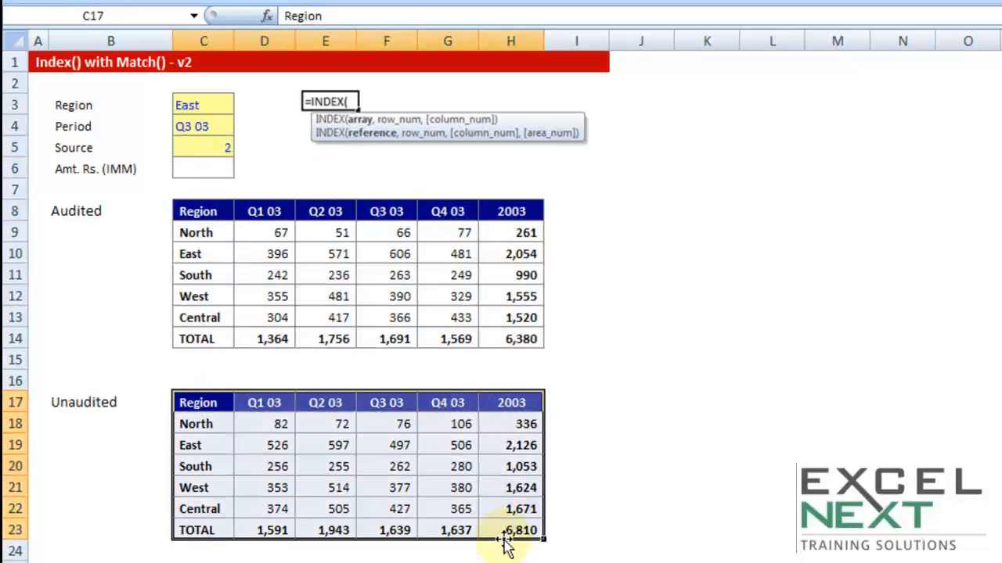
{"action": "left_click", "coordinate": [219, 149]}
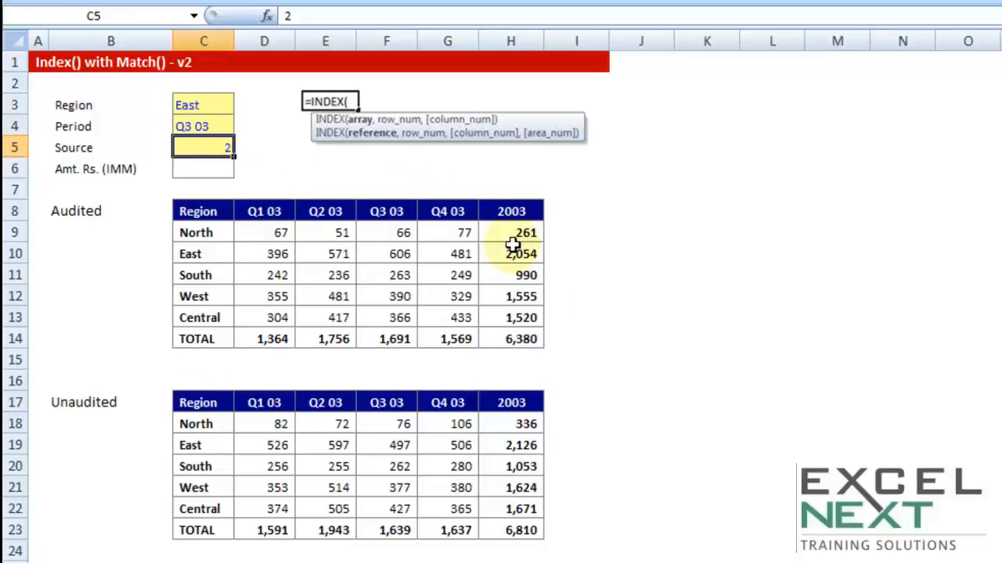
Start an INDEX formula in C6 with a bracketed reference union beginning with the absolute range $C$8:$H$14
{"action": "left_click", "coordinate": [202, 170]}
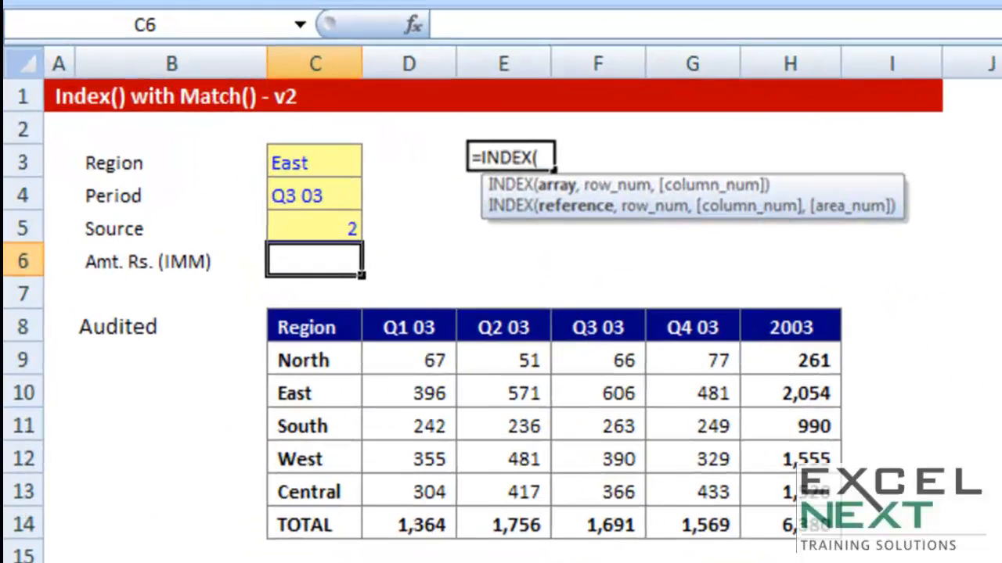
{"action": "type", "text": "=index"}
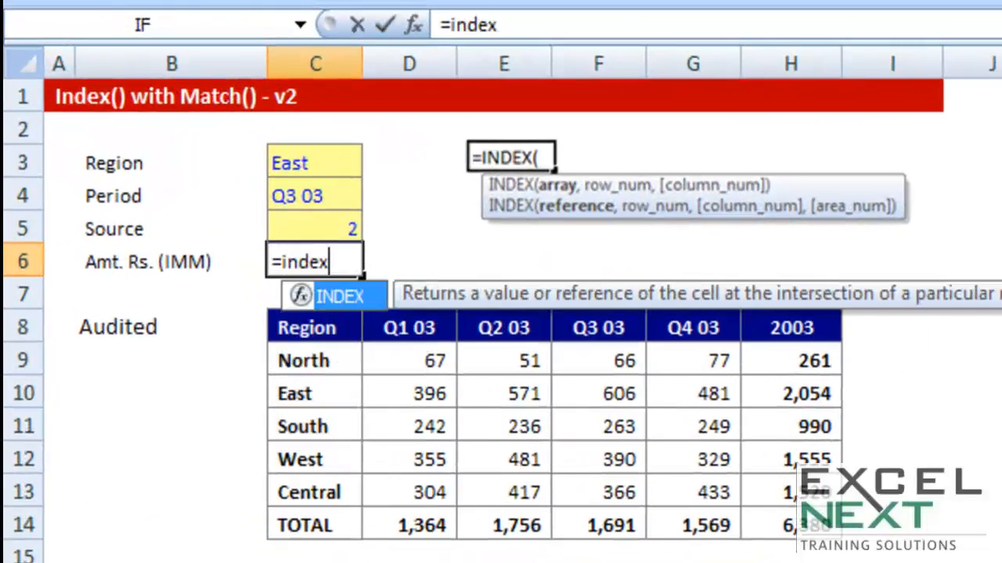
{"action": "key", "text": "Tab"}
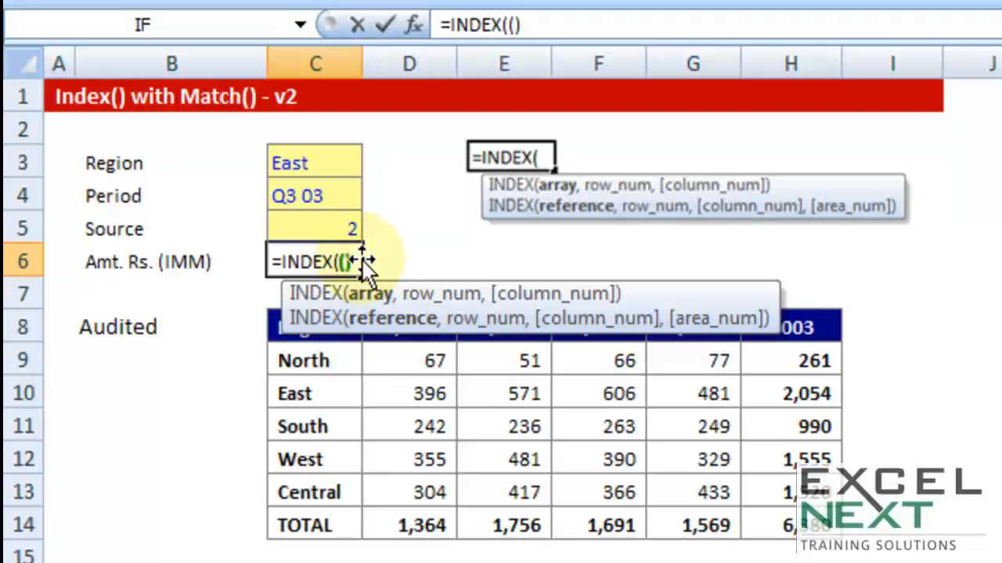
{"action": "left_click", "coordinate": [343, 261]}
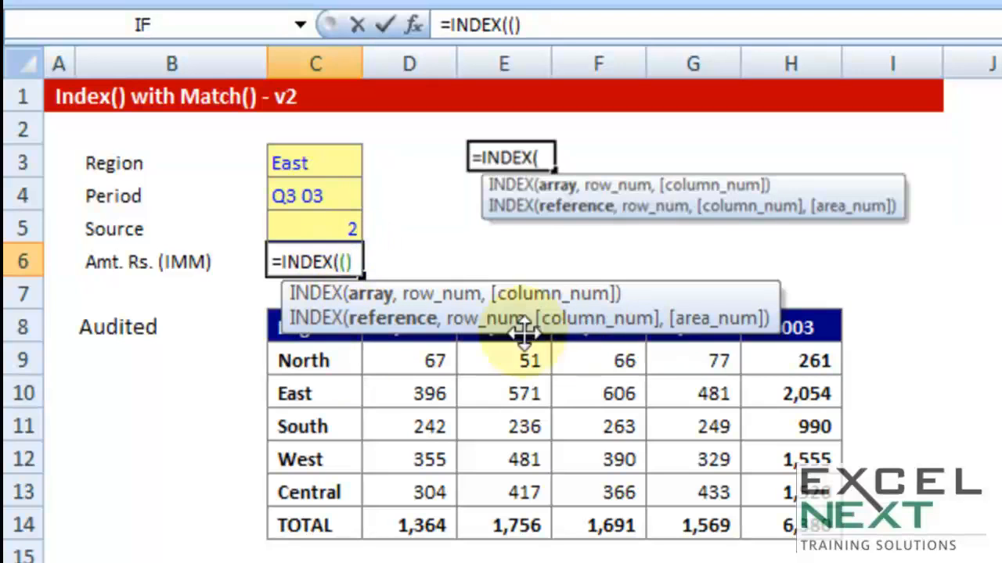
{"action": "left_click_drag", "start_coordinate": [277, 331], "coordinate": [767, 535]}
{"action": "key", "text": "F4"}
{"action": "type", "text": ","}
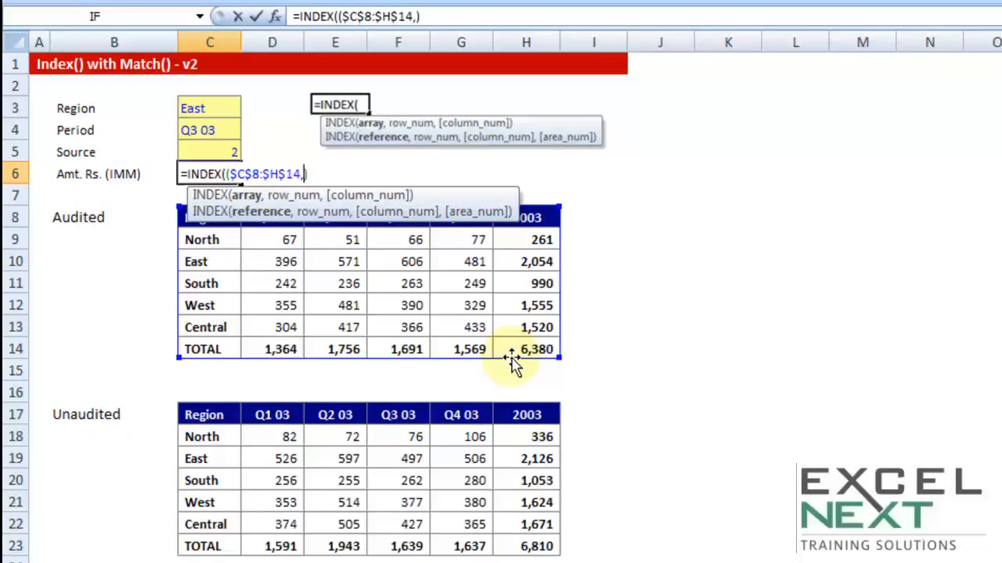
Add the absolute range $C$17:$H$23 as the second area of the INDEX reference, then move to the next argument
{"action": "left_click_drag", "start_coordinate": [215, 416], "coordinate": [485, 513]}
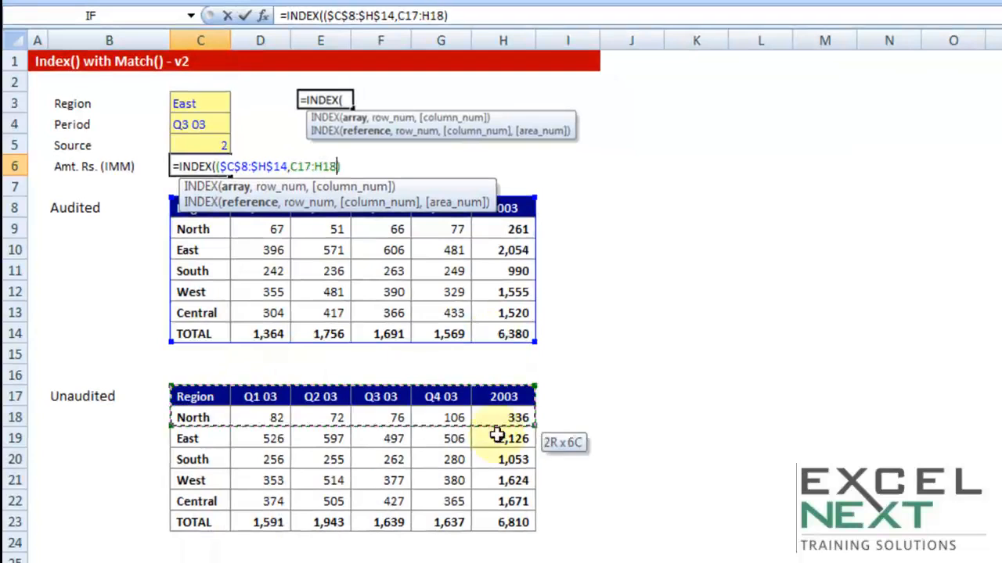
{"action": "key", "text": "F4"}
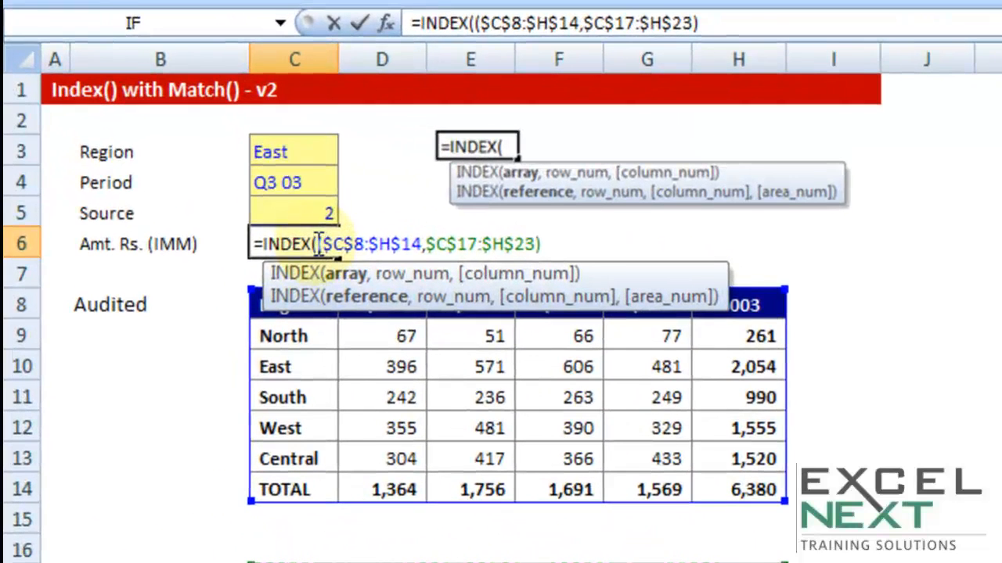
{"action": "left_click_drag", "start_coordinate": [226, 175], "coordinate": [392, 168]}
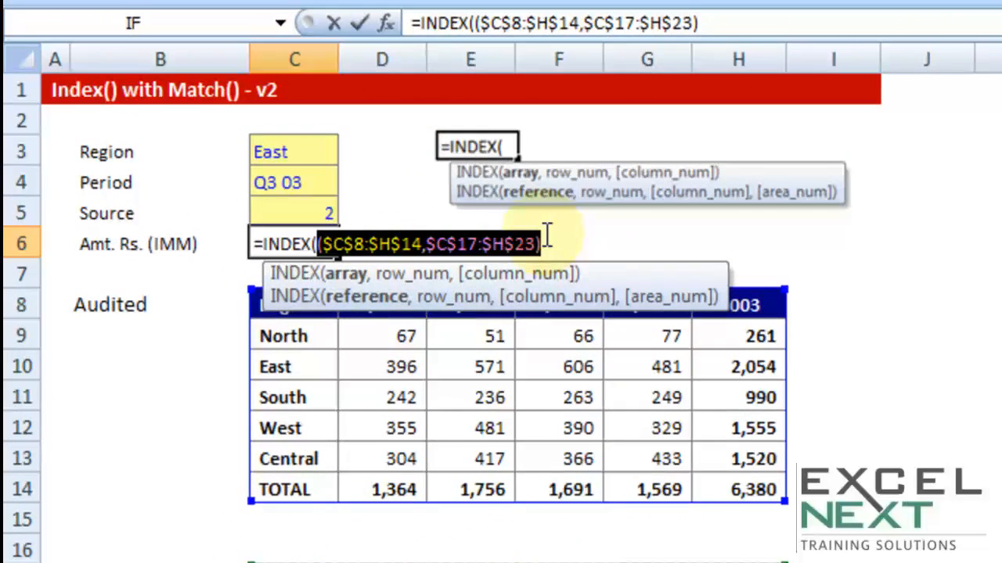
{"action": "left_click", "coordinate": [540, 244]}
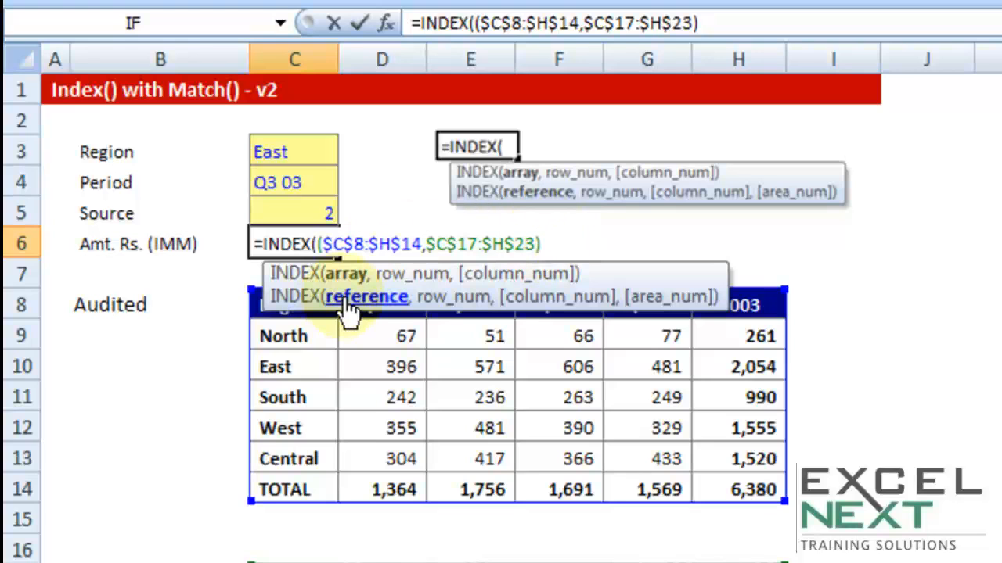
{"action": "type", "text": ","}
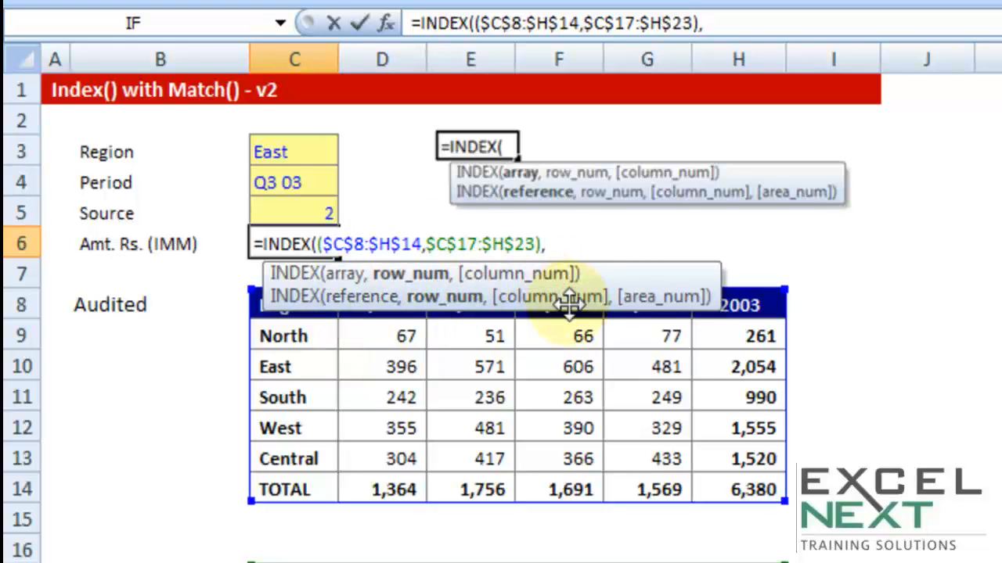
Enter MATCH(C3,$C$8:$C$14,0) as the INDEX row number, matching the region exactly
{"action": "type", "text": "matc"}
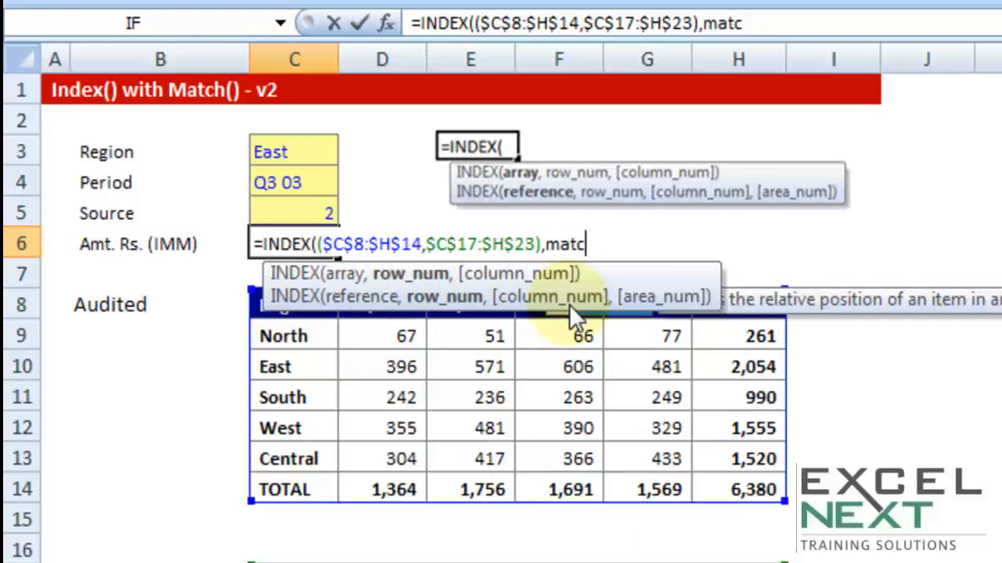
{"action": "key", "text": "Tab"}
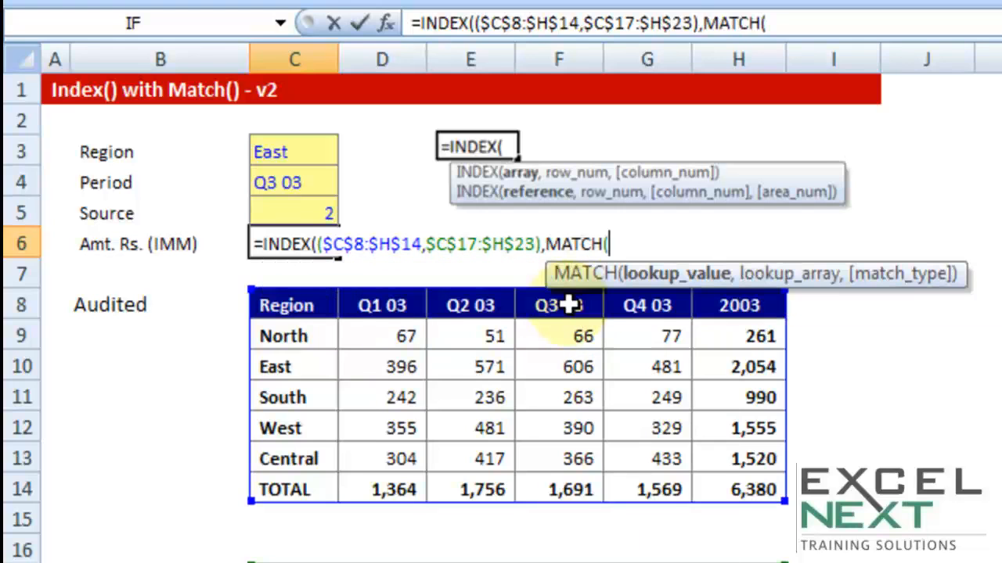
{"action": "left_click", "coordinate": [272, 153]}
{"action": "type", "text": ","}
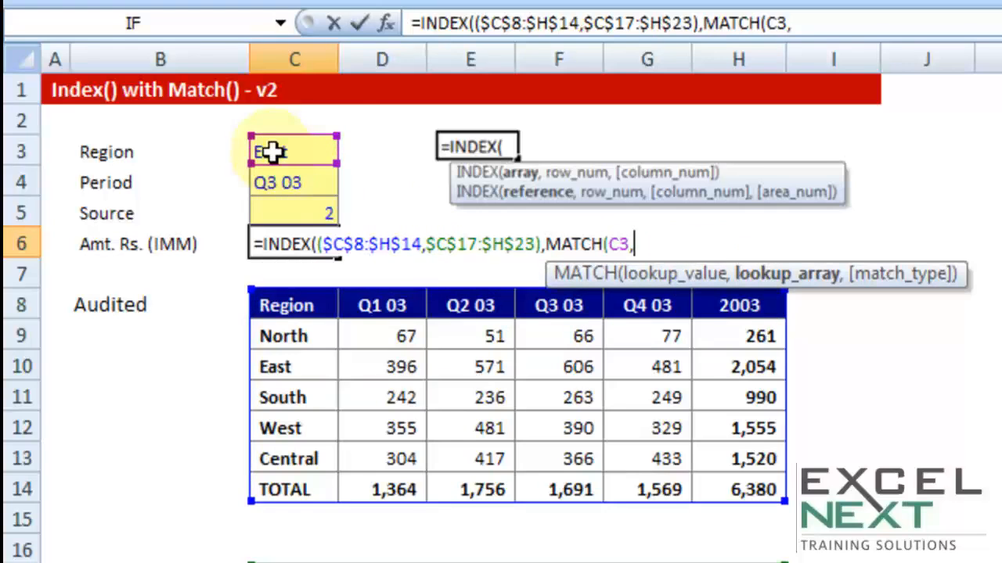
{"action": "left_click_drag", "start_coordinate": [313, 311], "coordinate": [313, 492]}
{"action": "left_click_drag", "start_coordinate": [300, 315], "coordinate": [286, 487]}
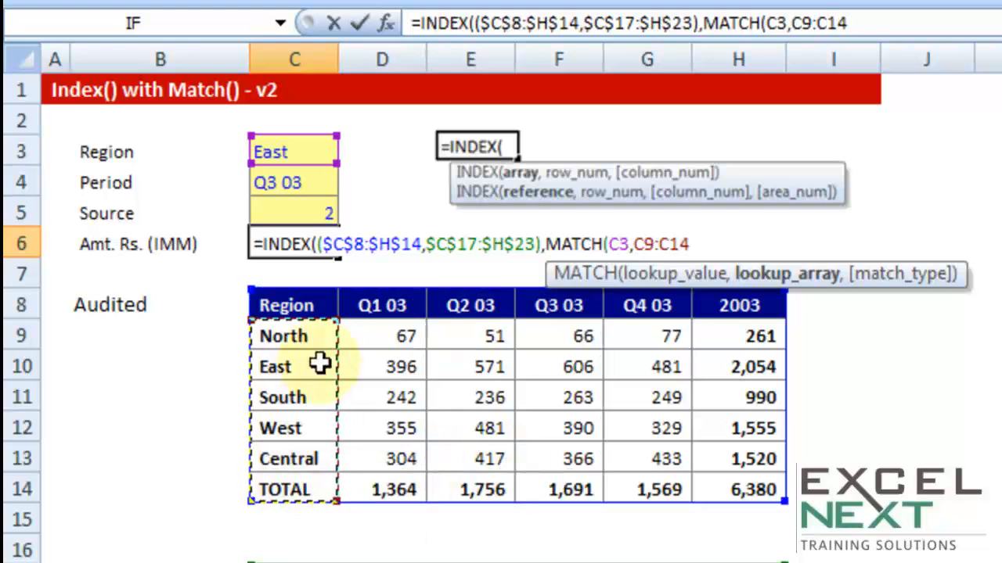
{"action": "left_click_drag", "start_coordinate": [300, 302], "coordinate": [291, 486]}
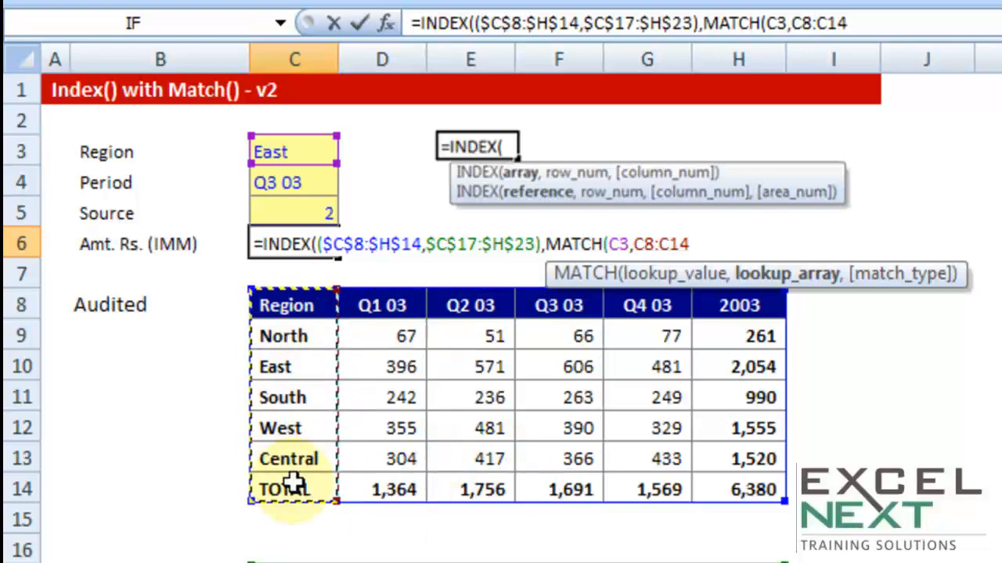
{"action": "key", "text": "F4"}
{"action": "type", "text": ","}
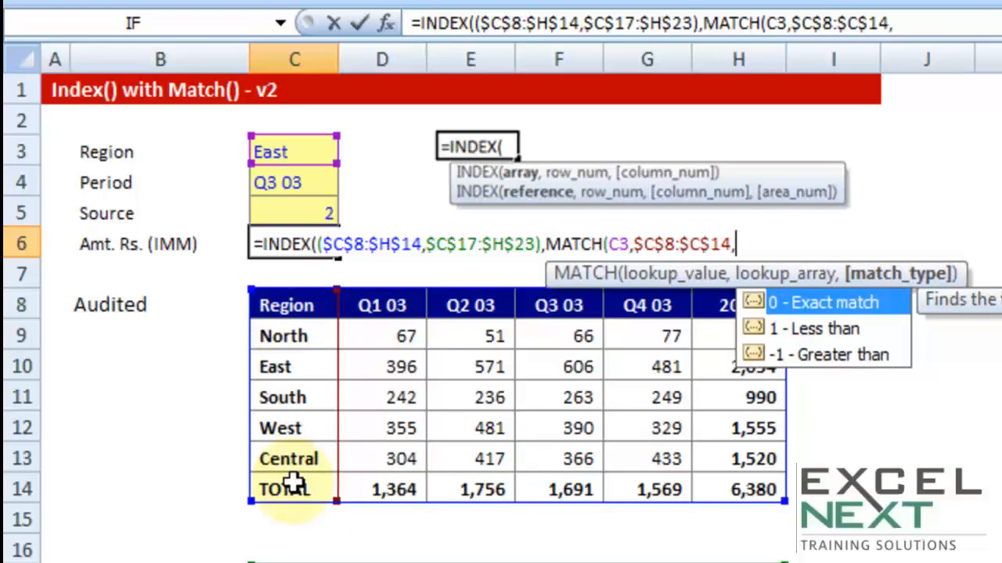
{"action": "type", "text": "0)"}
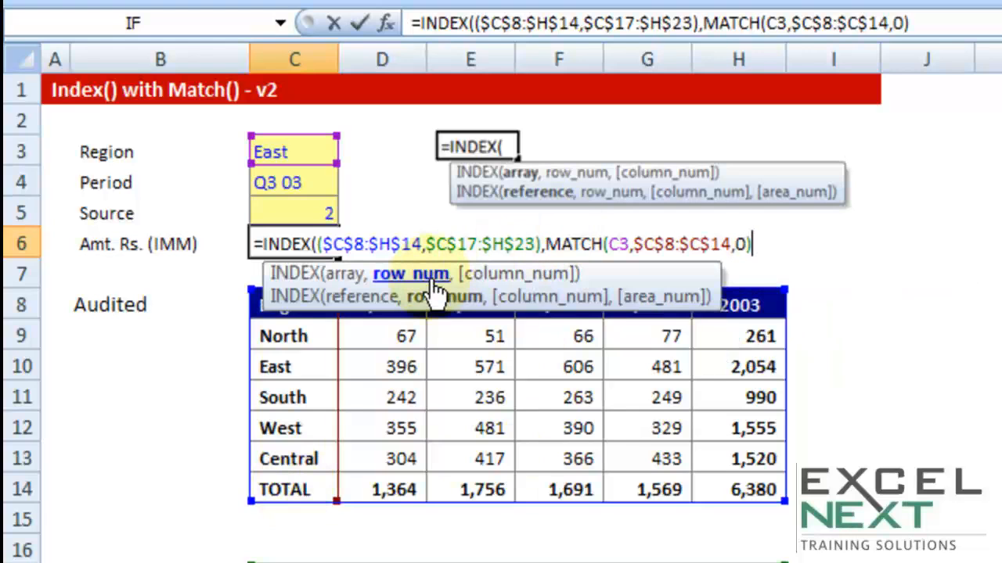
{"action": "type", "text": ",matc"}
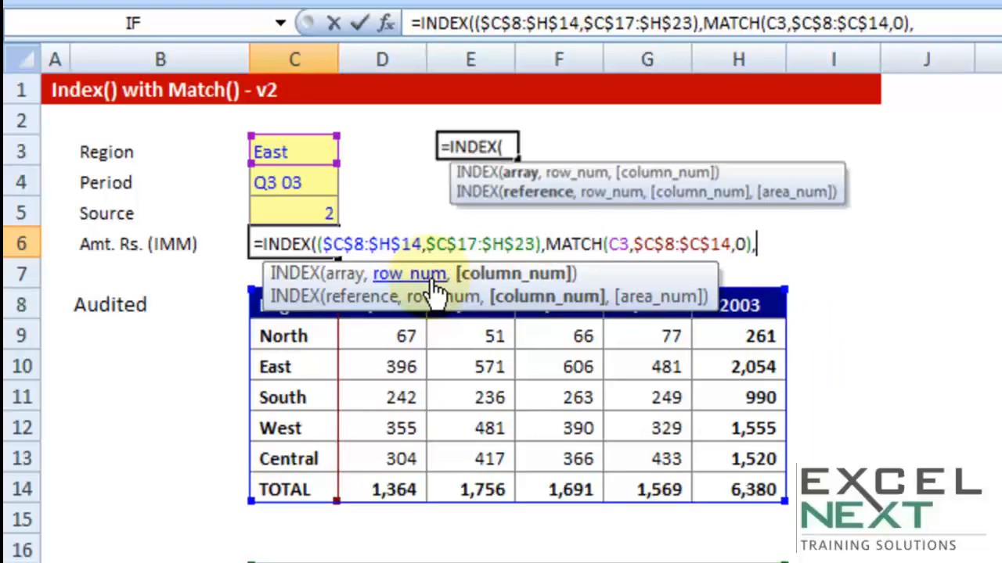
Enter MATCH(C4,$C$8:$H$8,0) as the INDEX column number, matching the period exactly
{"action": "key", "text": "Tab"}
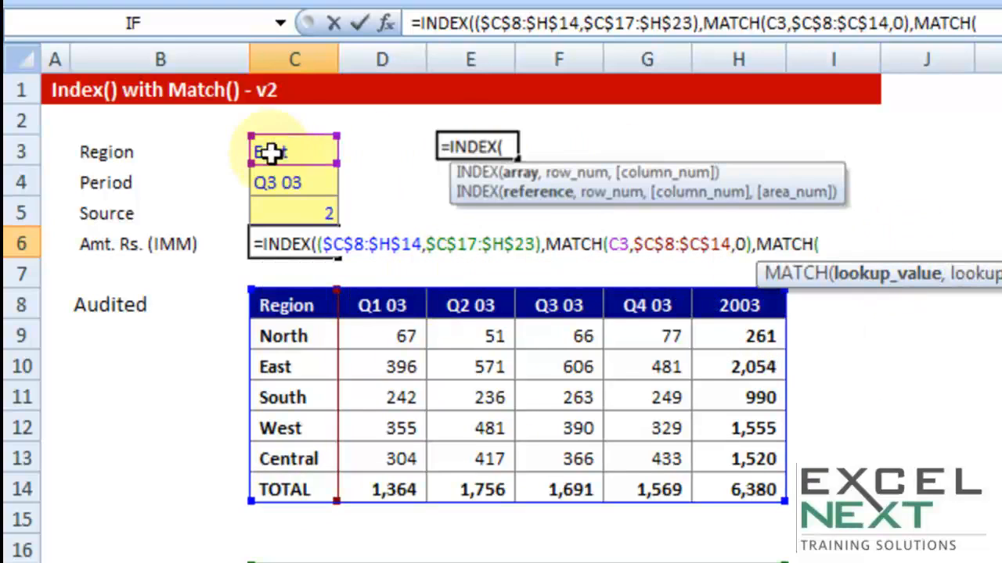
{"action": "left_click", "coordinate": [265, 182]}
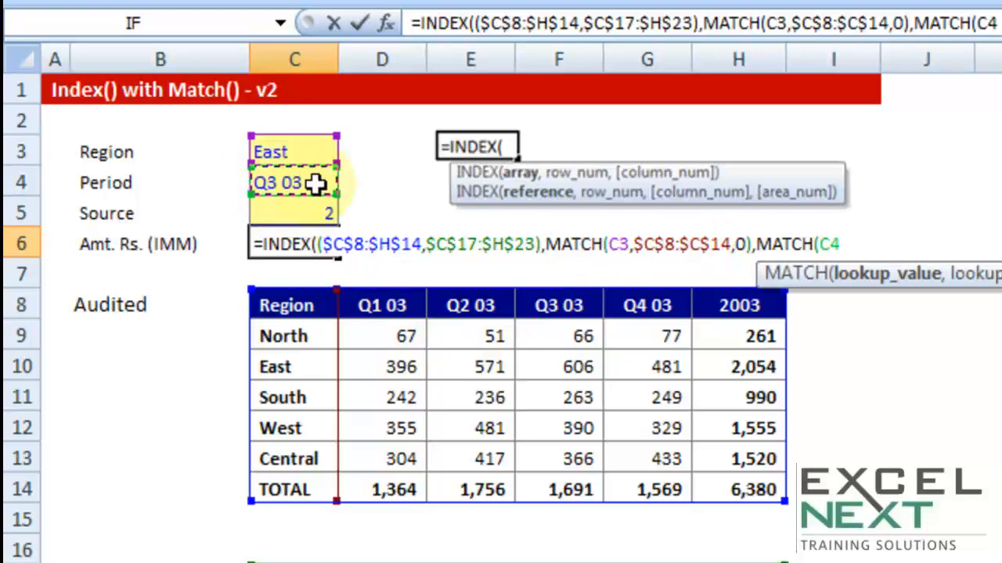
{"action": "type", "text": ","}
{"action": "left_click_drag", "start_coordinate": [286, 311], "coordinate": [728, 306]}
{"action": "key", "text": "F4"}
{"action": "type", "text": ",0)"}
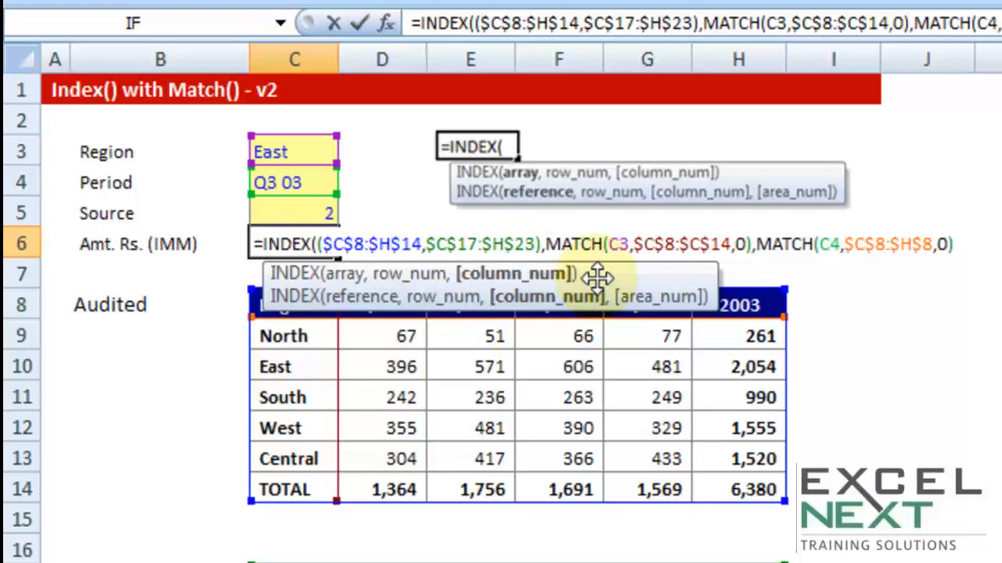
Use the Source cell C5 as the INDEX area number and close the formula
{"action": "type", "text": ","}
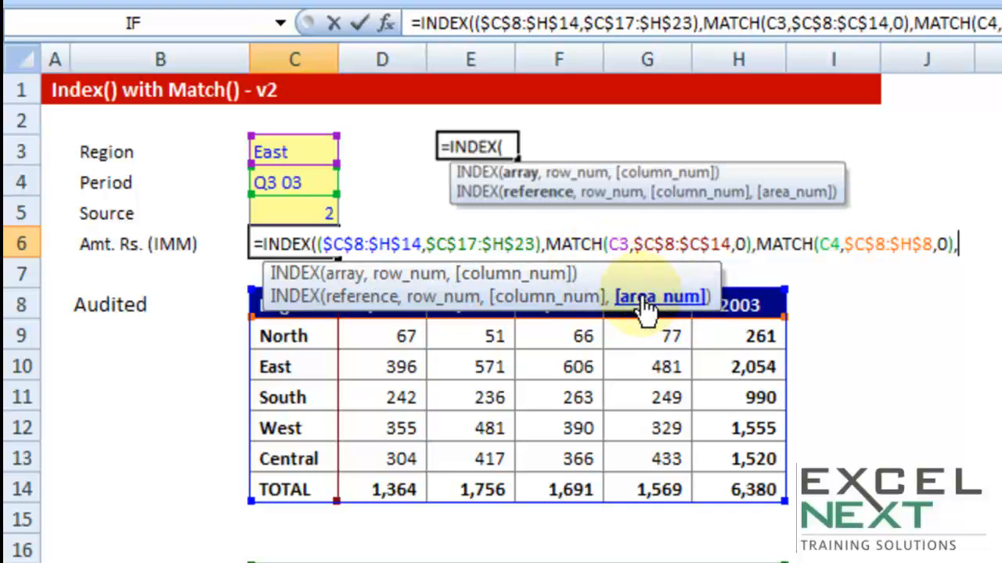
{"action": "left_click", "coordinate": [322, 209]}
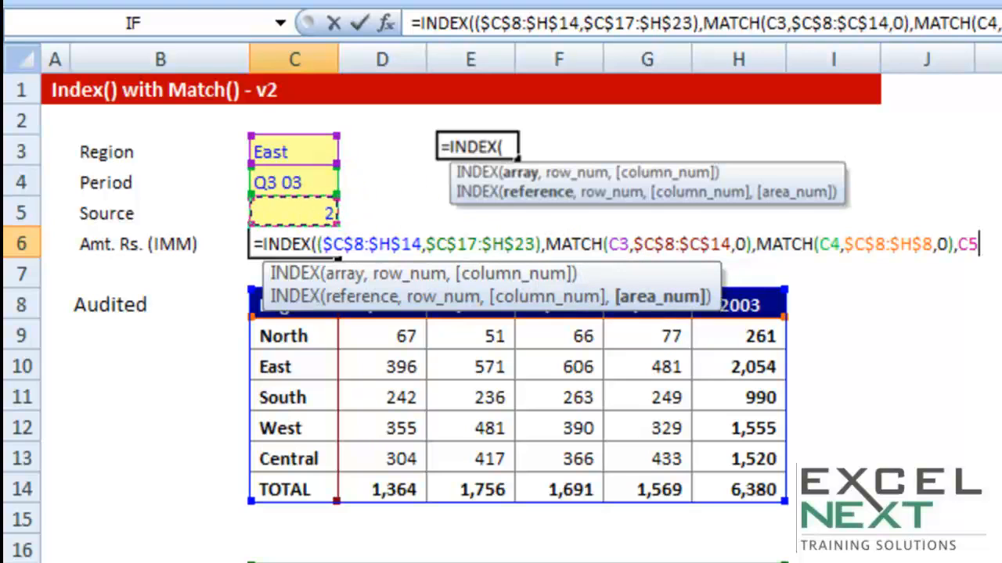
{"action": "type", "text": ")"}
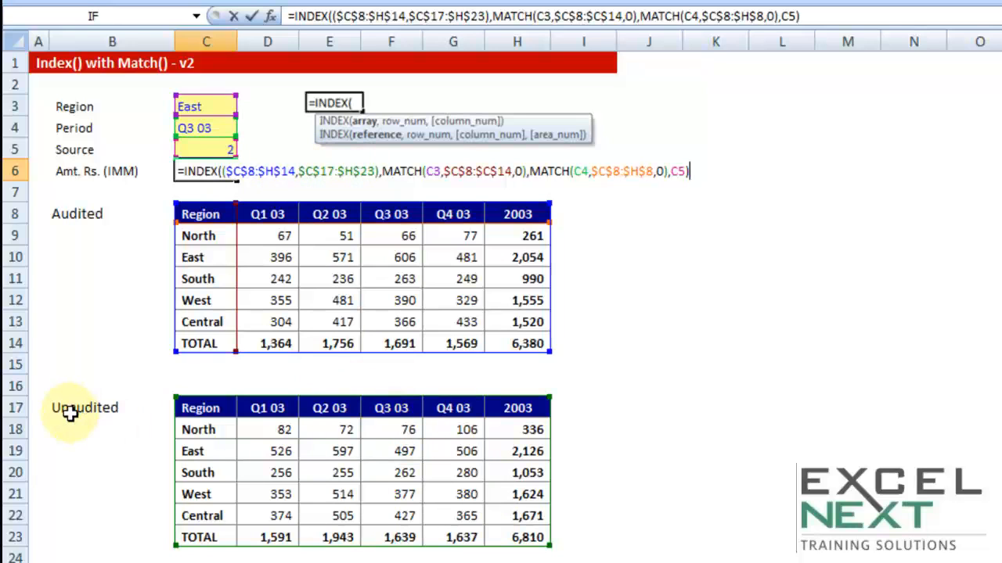
Enter the formula in C6 and compare it with the East Q3 03 cells in both tables
{"action": "key", "text": "Return"}
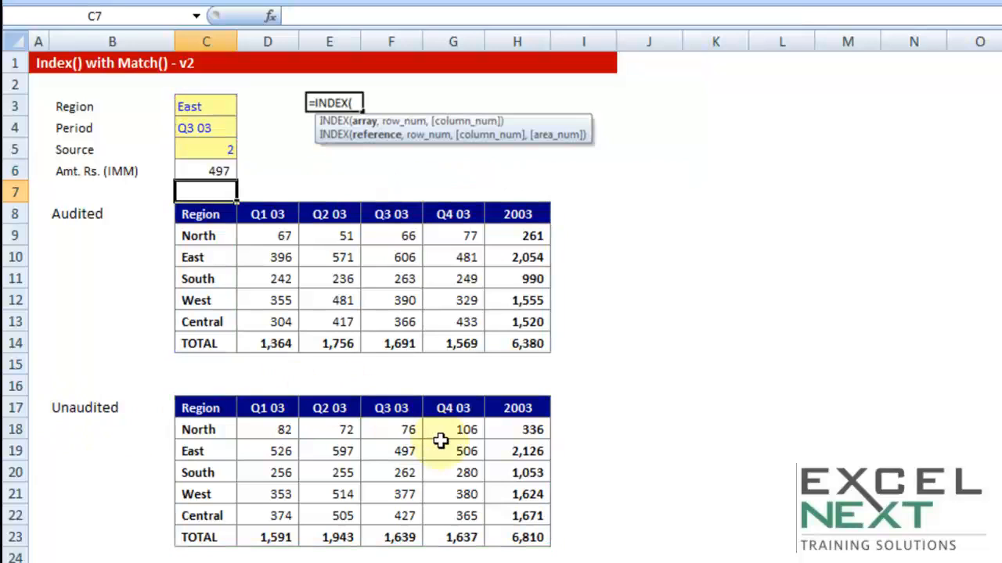
{"action": "left_click", "coordinate": [377, 452]}
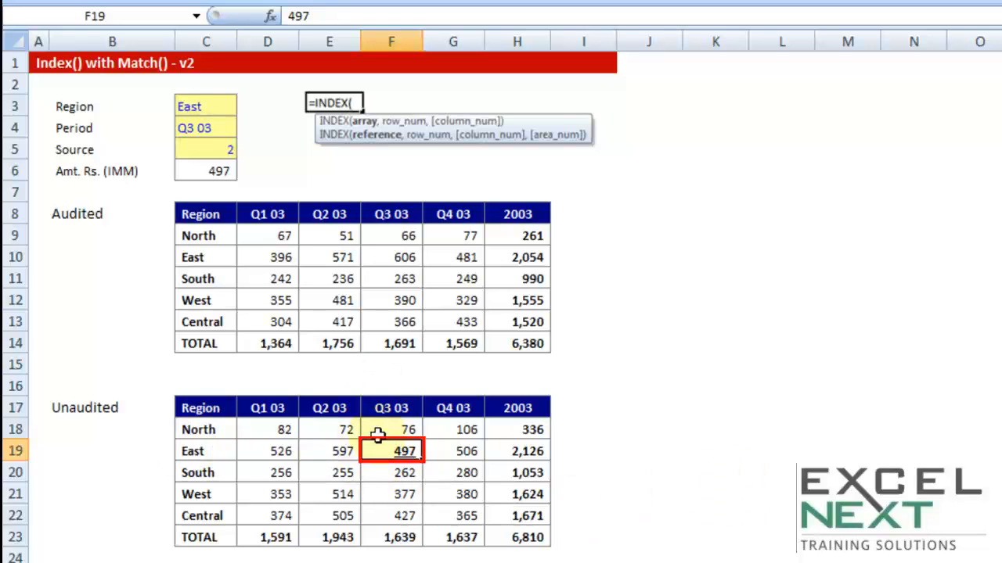
{"action": "left_click", "coordinate": [392, 258]}
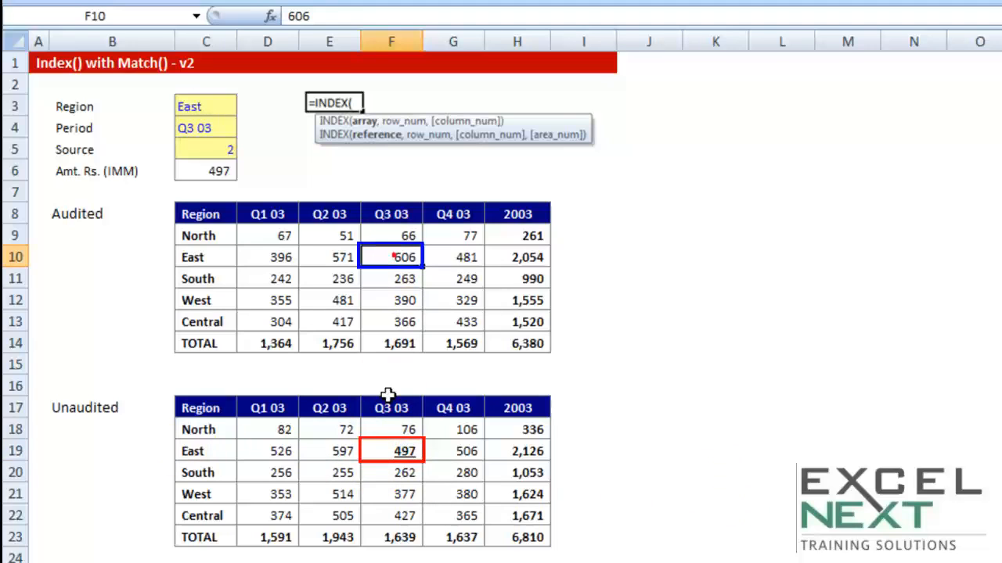
{"action": "left_click", "coordinate": [399, 446]}
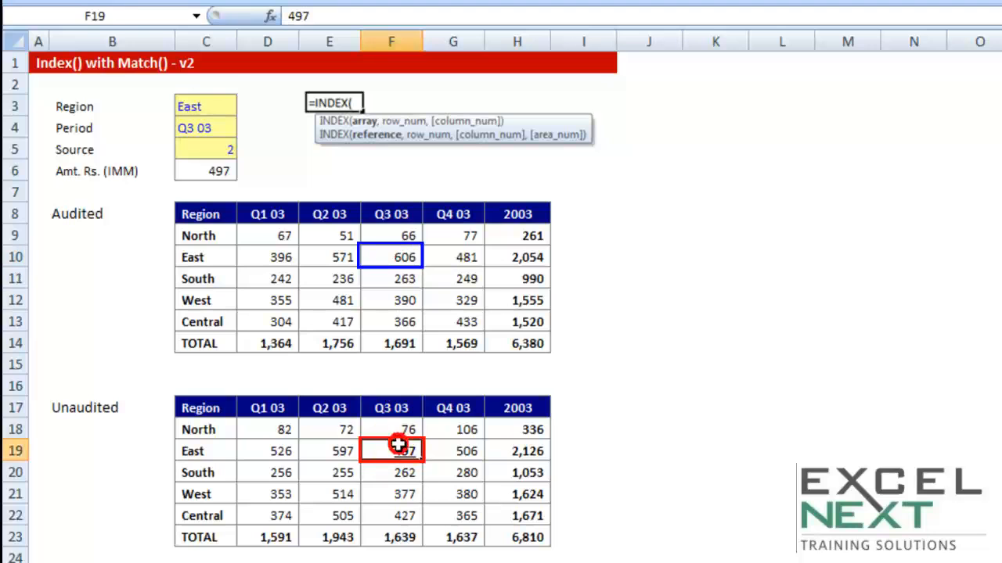
Set the Source to 1 and check the East Q3 03 cell in the Audited table
{"action": "left_click", "coordinate": [199, 147]}
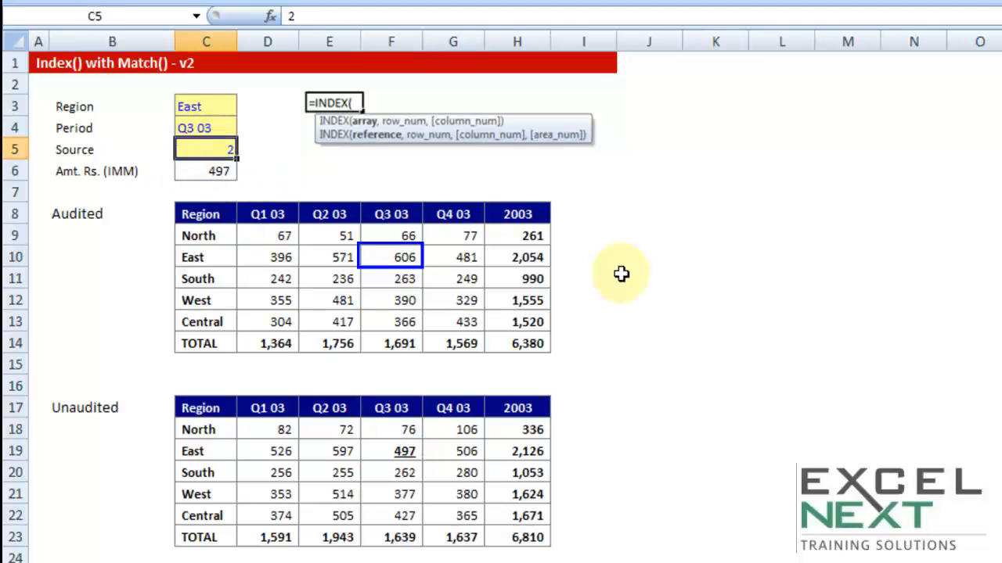
{"action": "type", "text": "1"}
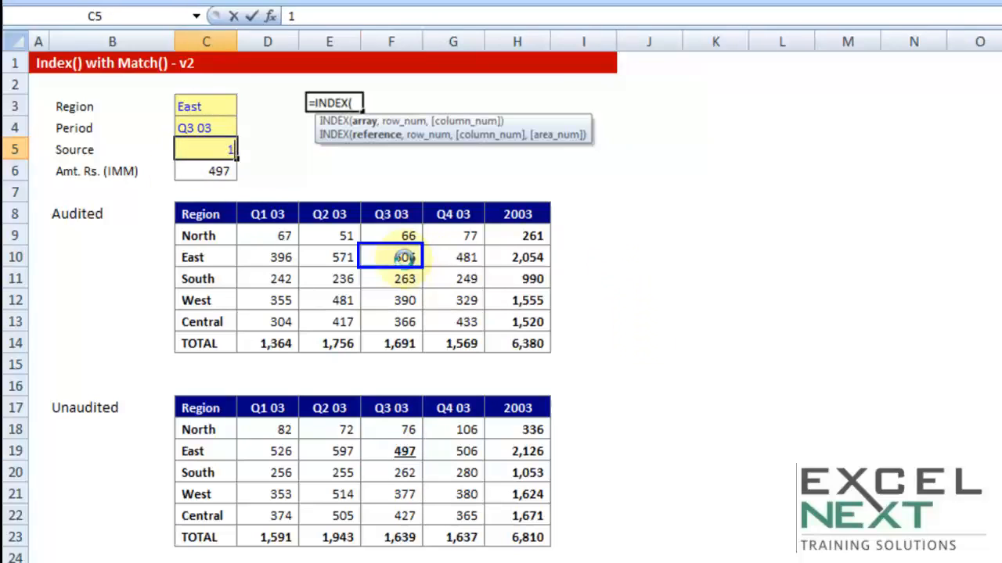
{"action": "left_click", "coordinate": [405, 258]}
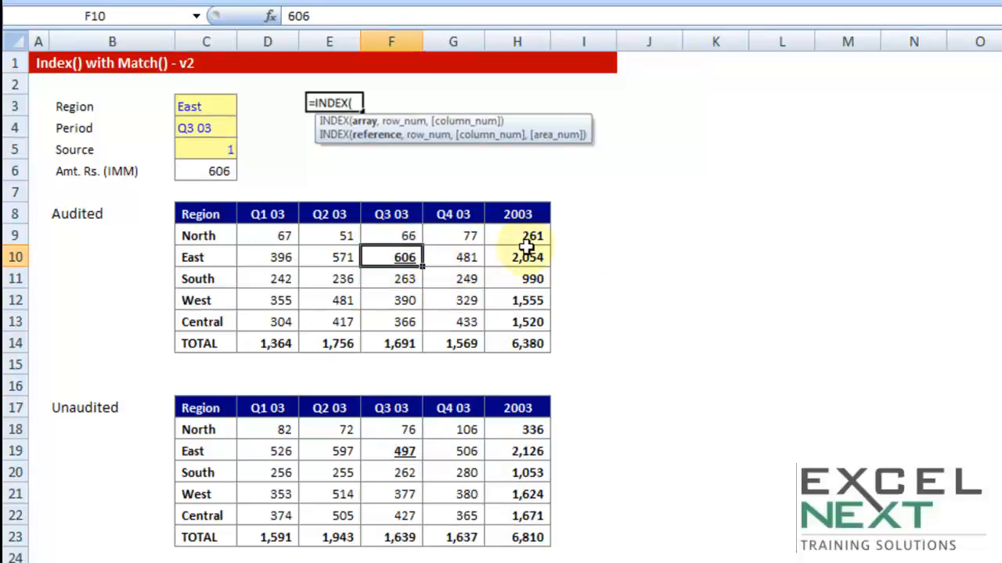
Examine the region columns and the Audited and Unaudited labels of both tables
{"action": "left_click_drag", "start_coordinate": [213, 216], "coordinate": [201, 343]}
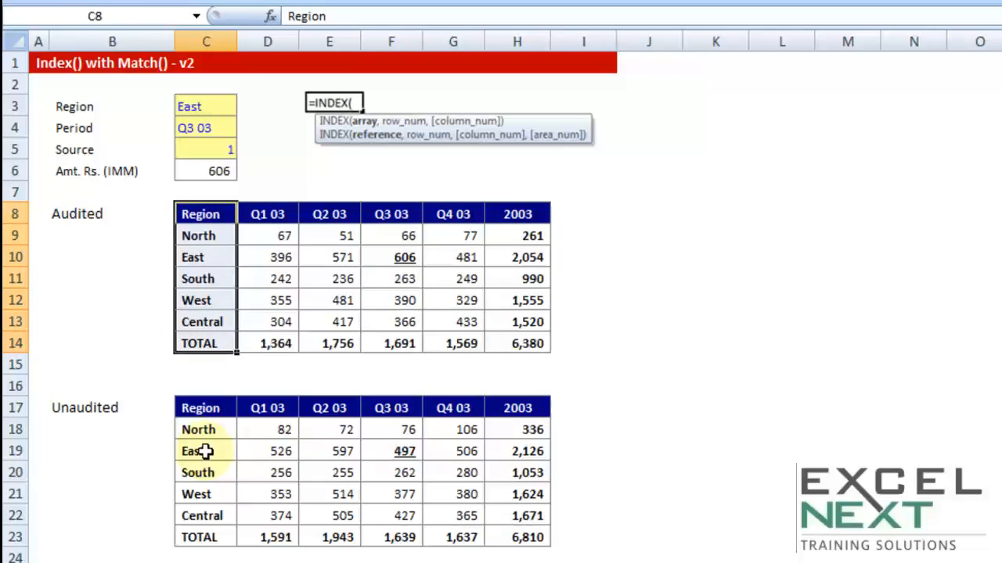
{"action": "left_click", "coordinate": [196, 415]}
{"action": "left_click_drag", "start_coordinate": [196, 420], "coordinate": [198, 537]}
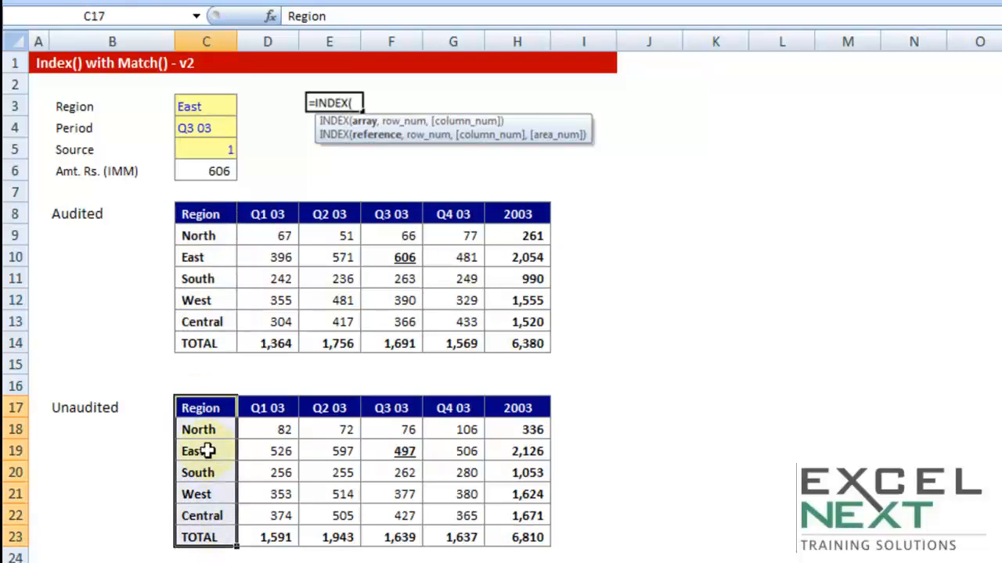
{"action": "left_click", "coordinate": [88, 405]}
{"action": "left_click", "coordinate": [92, 210]}
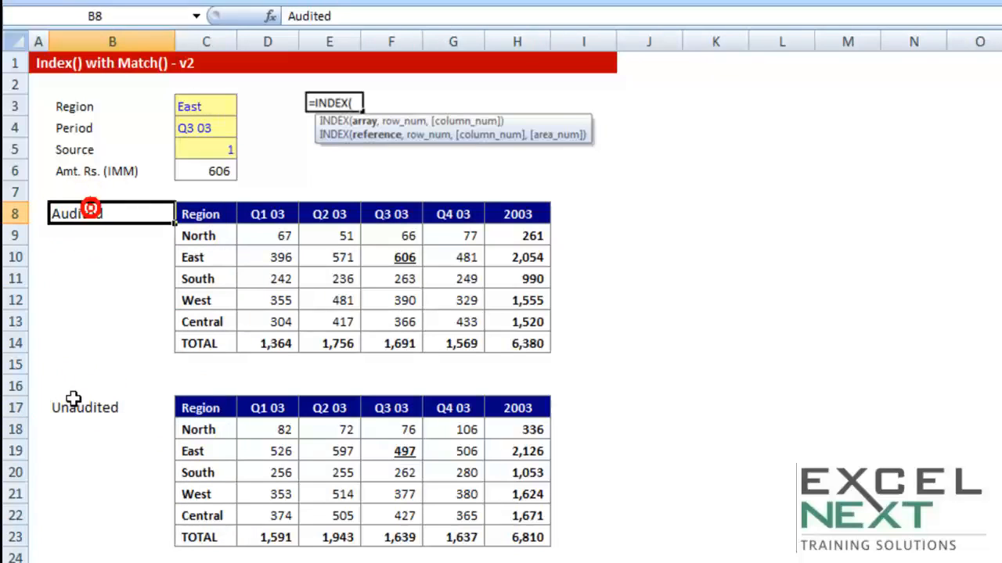
{"action": "left_click", "coordinate": [79, 406]}
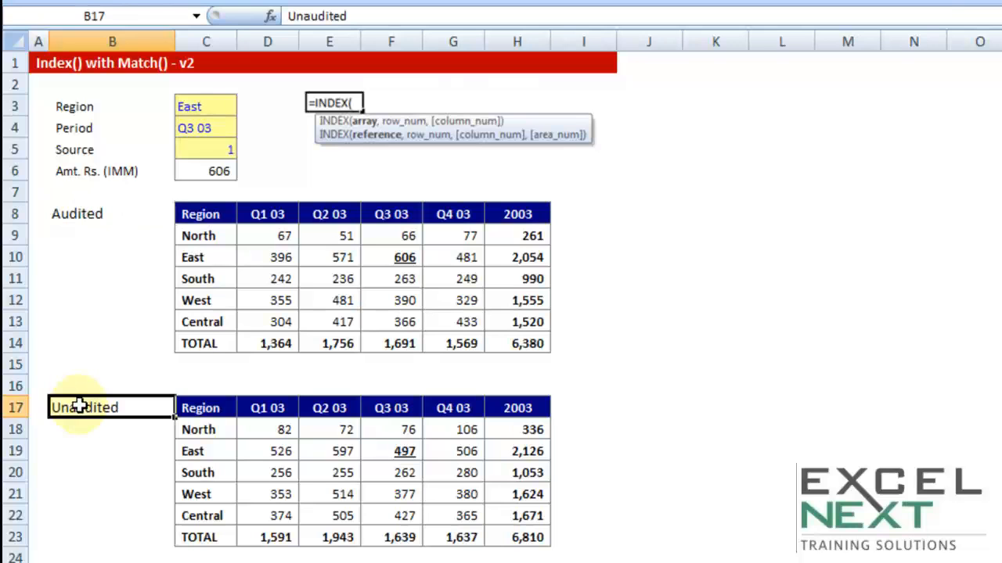
Switch the Source to 2 and back to 1
{"action": "left_click", "coordinate": [219, 148]}
{"action": "type", "text": "2"}
{"action": "left_click", "coordinate": [507, 210]}
{"action": "left_click", "coordinate": [216, 148]}
{"action": "type", "text": "1"}
{"action": "left_click", "coordinate": [335, 167]}
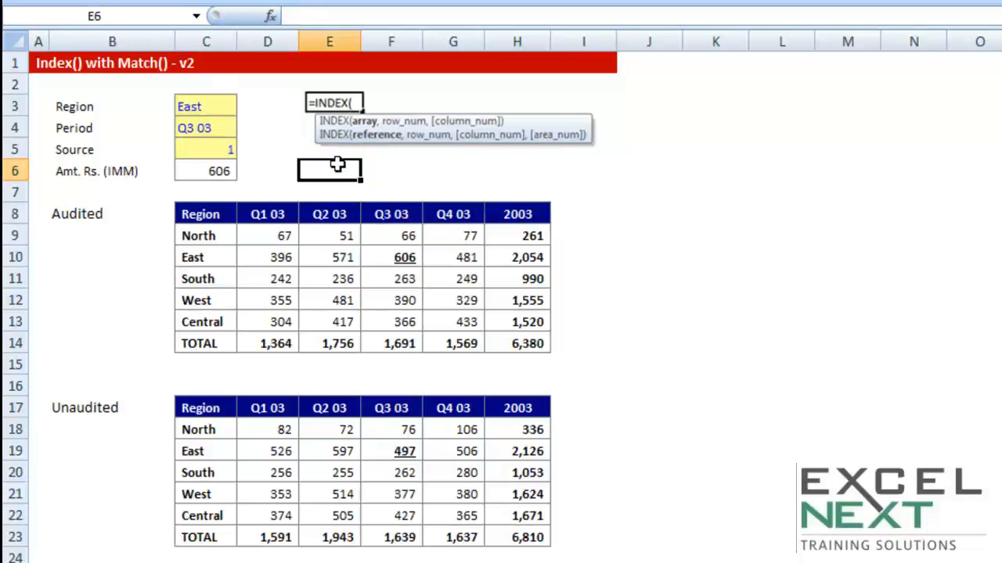
Choose South as the Region and Q4 03 as the Period from their dropdown lists
{"action": "left_click", "coordinate": [221, 112]}
{"action": "left_click", "coordinate": [245, 105]}
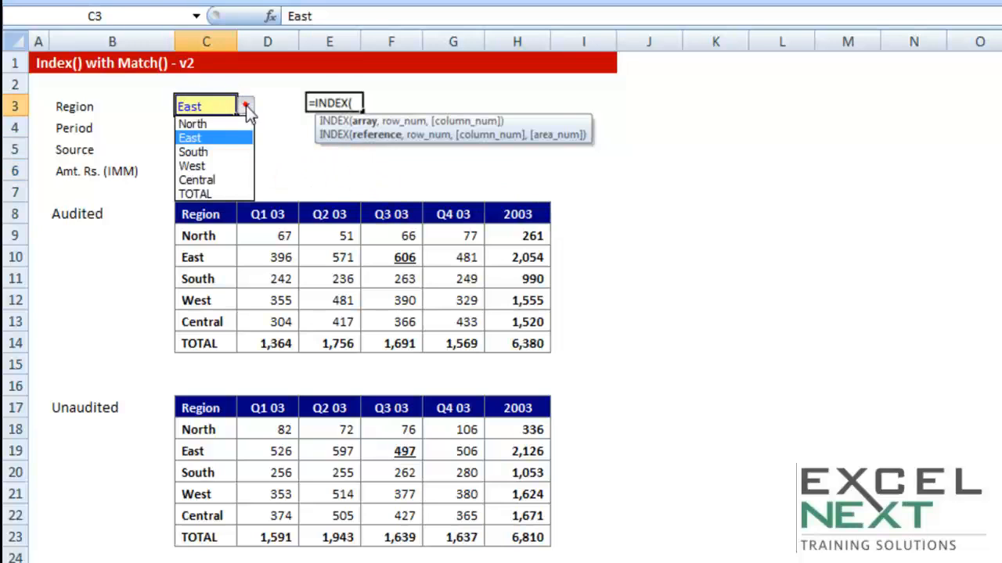
{"action": "left_click", "coordinate": [195, 152]}
{"action": "left_click", "coordinate": [211, 127]}
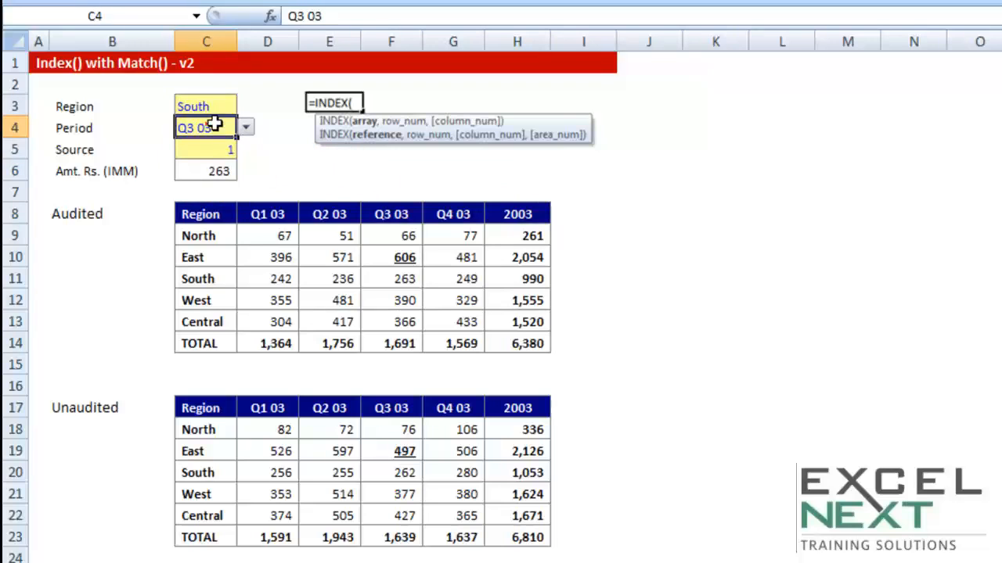
{"action": "left_click", "coordinate": [246, 127]}
{"action": "left_click", "coordinate": [195, 188]}
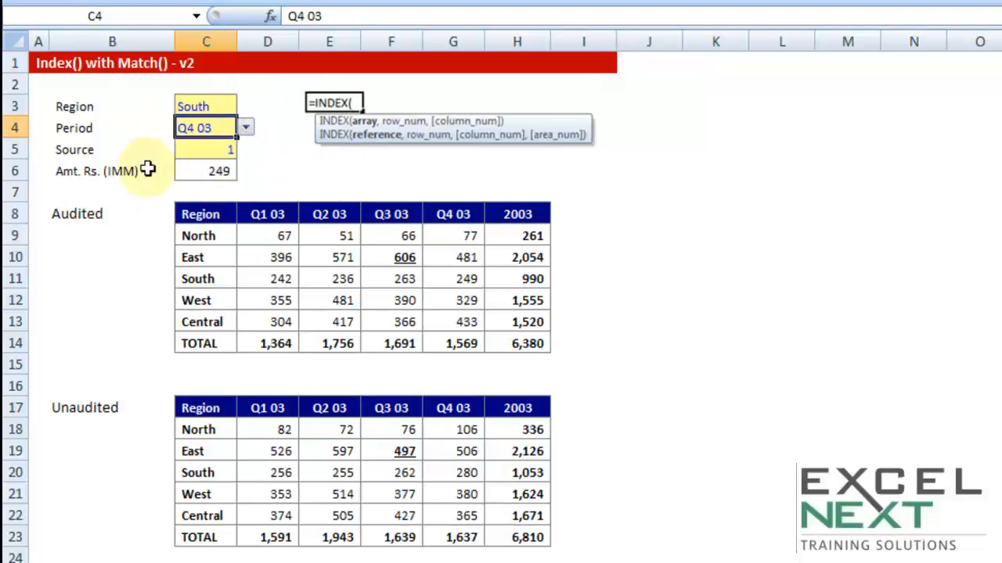
Re-enter INDEX in C6 with the reference ($C$8:$H$14,$C$17:$H$23), then move to the next argument
{"action": "left_click", "coordinate": [201, 169]}
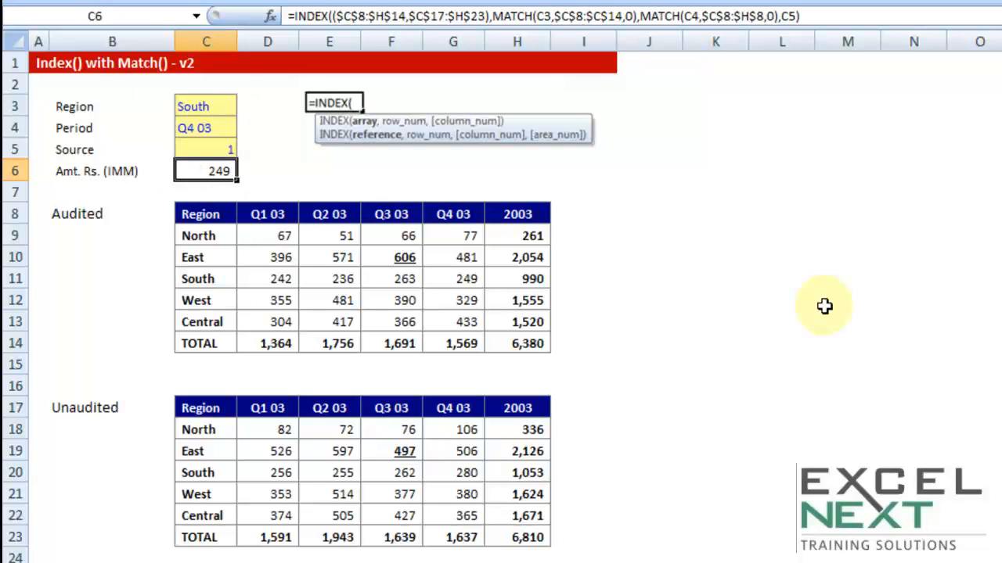
{"action": "type", "text": "=inde"}
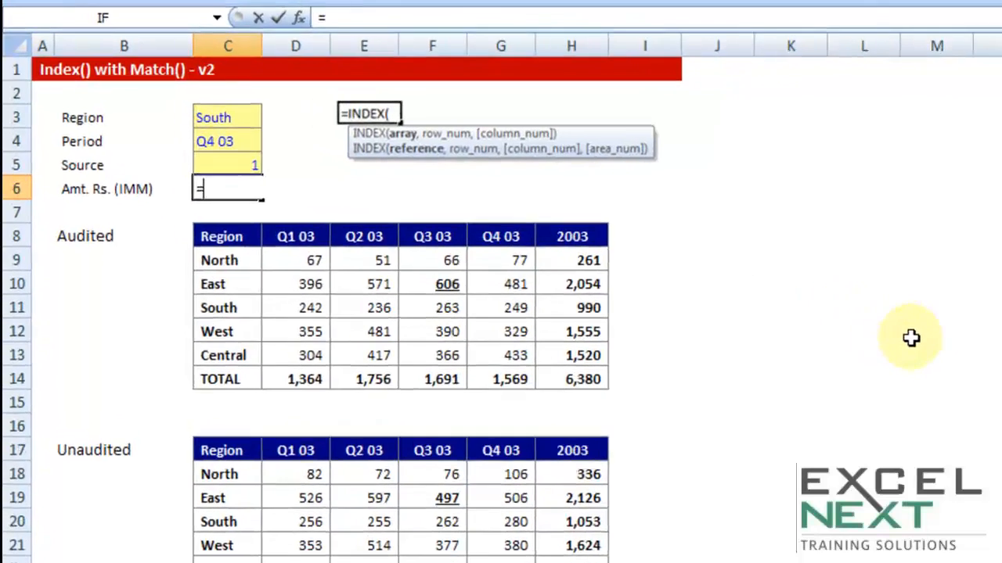
{"action": "key", "text": "Tab"}
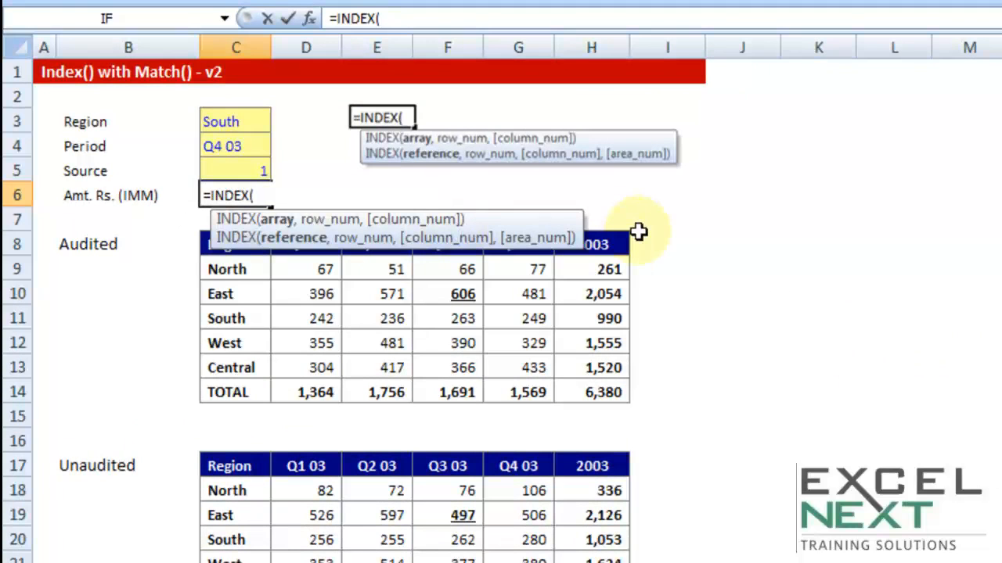
{"action": "type", "text": "("}
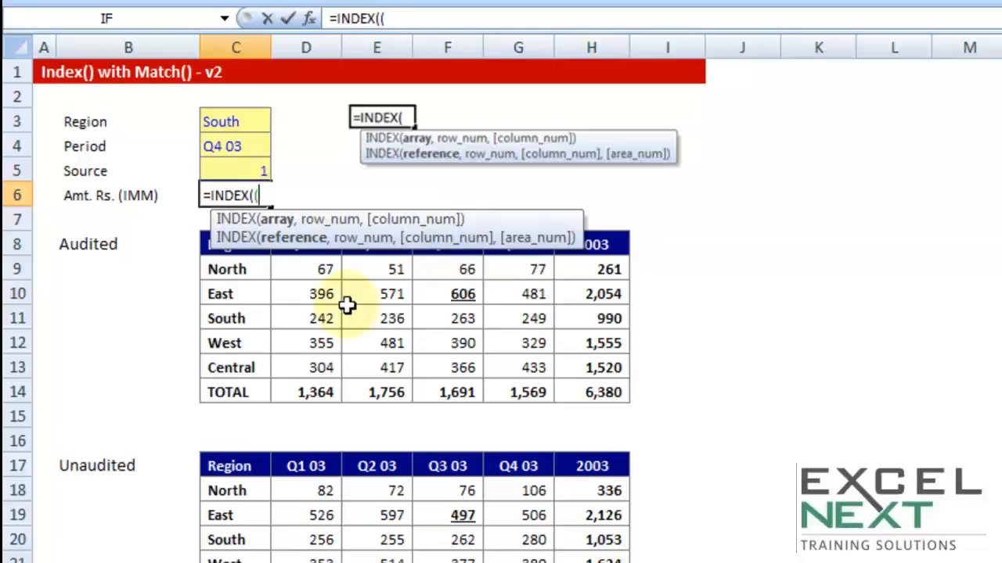
{"action": "left_click_drag", "start_coordinate": [205, 240], "coordinate": [589, 393]}
{"action": "key", "text": "F4"}
{"action": "type", "text": ","}
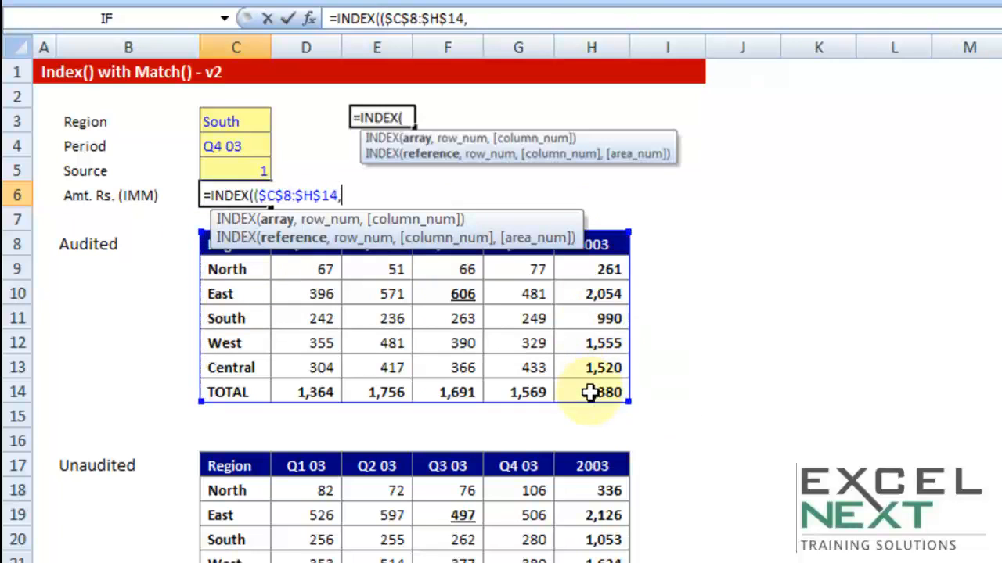
{"action": "left_click_drag", "start_coordinate": [230, 464], "coordinate": [583, 562]}
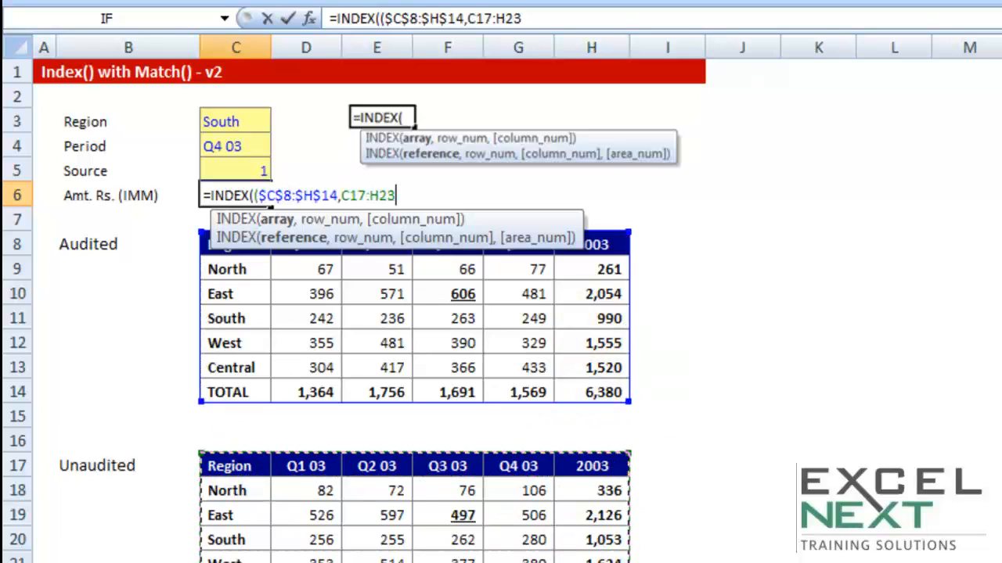
{"action": "key", "text": "F4"}
{"action": "type", "text": ")"}
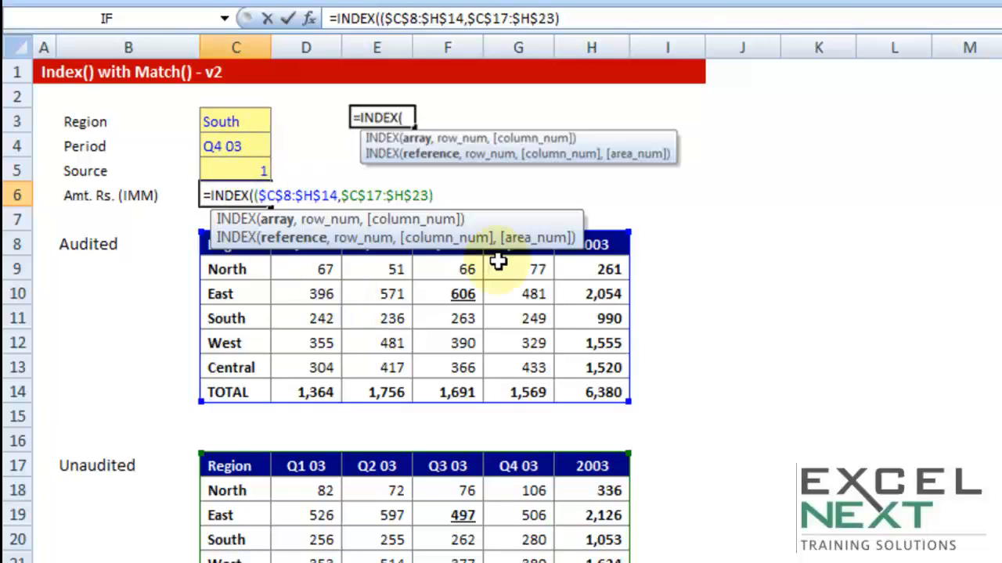
{"action": "type", "text": ",match"}
Enter MATCH(C3,$C$8:$C$14,0) as the INDEX row number
{"action": "key", "text": "Tab"}
{"action": "left_click", "coordinate": [246, 118]}
{"action": "type", "text": ",MATCH(C3,"}
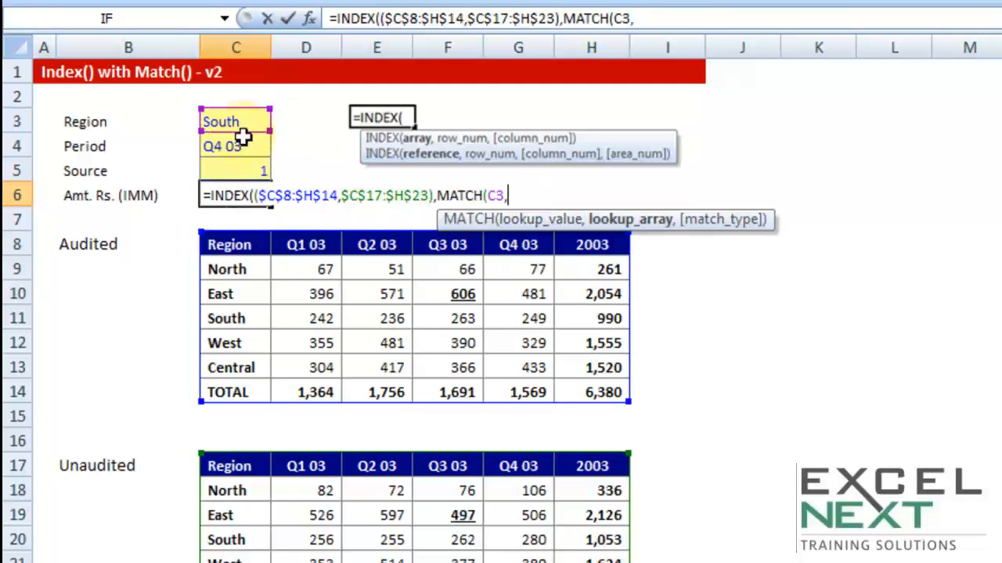
{"action": "left_click_drag", "start_coordinate": [244, 244], "coordinate": [231, 383]}
{"action": "left_click_drag", "start_coordinate": [231, 463], "coordinate": [227, 562]}
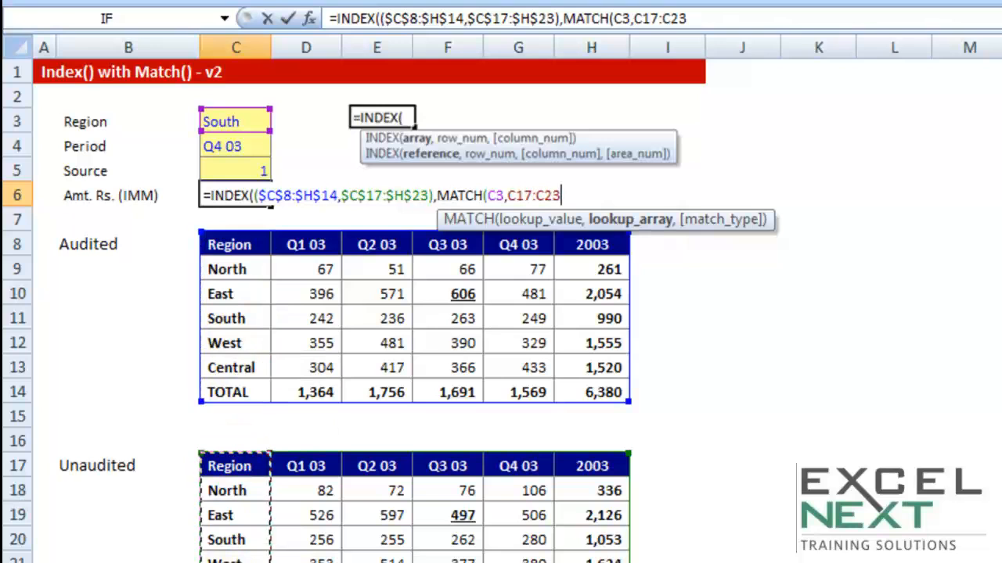
{"action": "left_click_drag", "start_coordinate": [235, 249], "coordinate": [277, 405]}
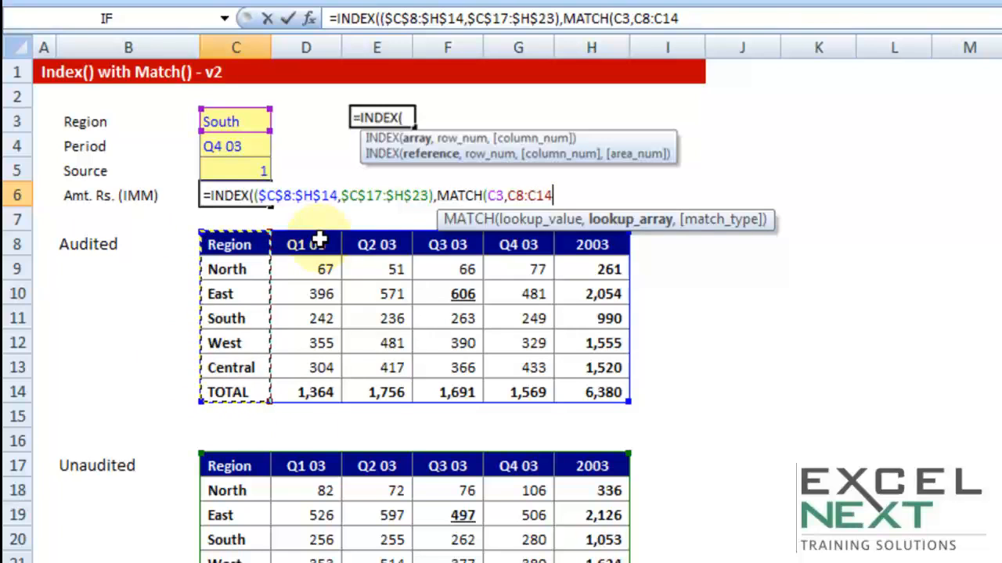
{"action": "key", "text": "F4"}
{"action": "type", "text": ",0)"}
{"action": "type", "text": ",ma"}
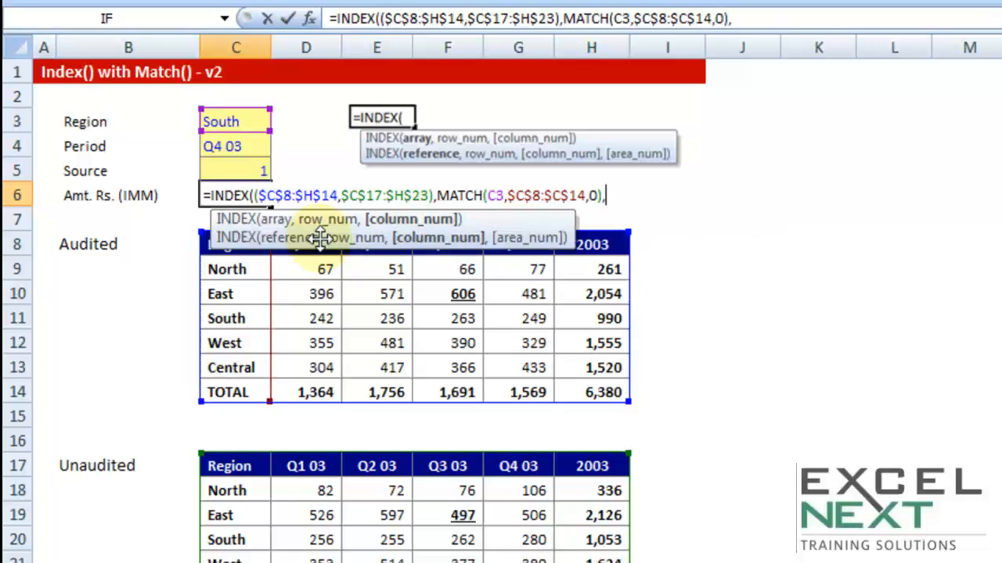
Enter MATCH(C4,$C$8:$H$8,0) as the INDEX column number
{"action": "key", "text": "Tab"}
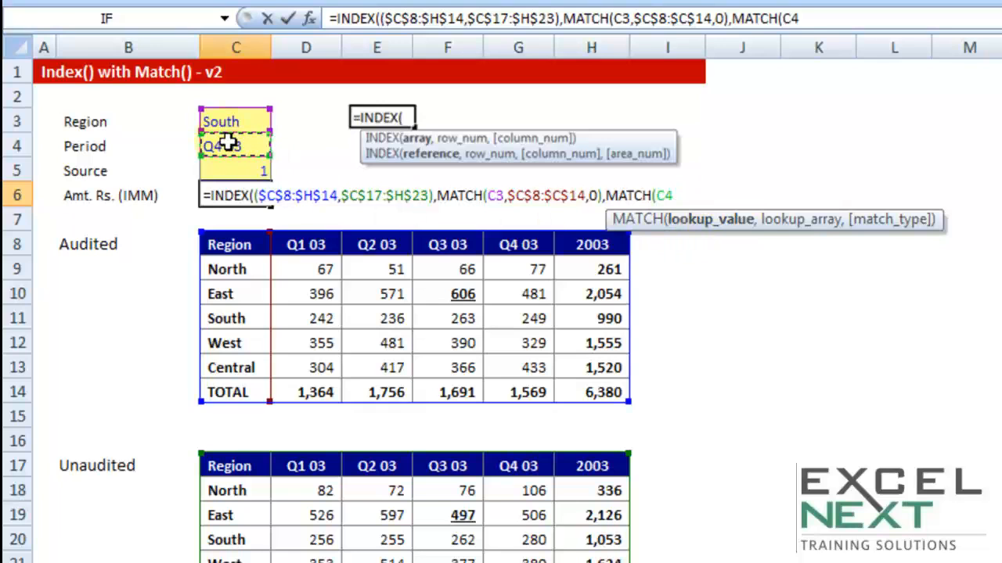
{"action": "type", "text": ","}
{"action": "left_click_drag", "start_coordinate": [220, 245], "coordinate": [599, 253]}
{"action": "key", "text": "F4"}
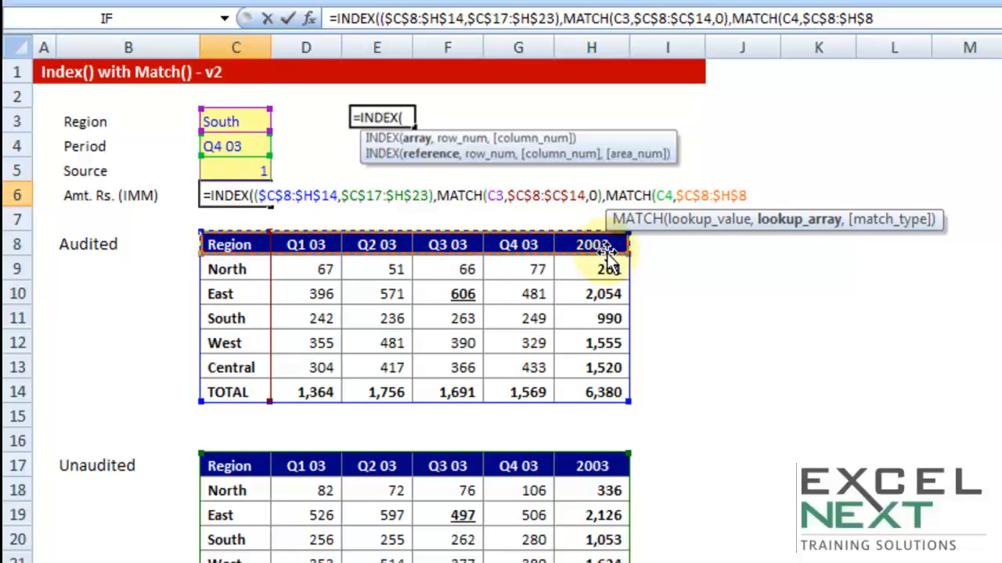
{"action": "type", "text": ",0)"}
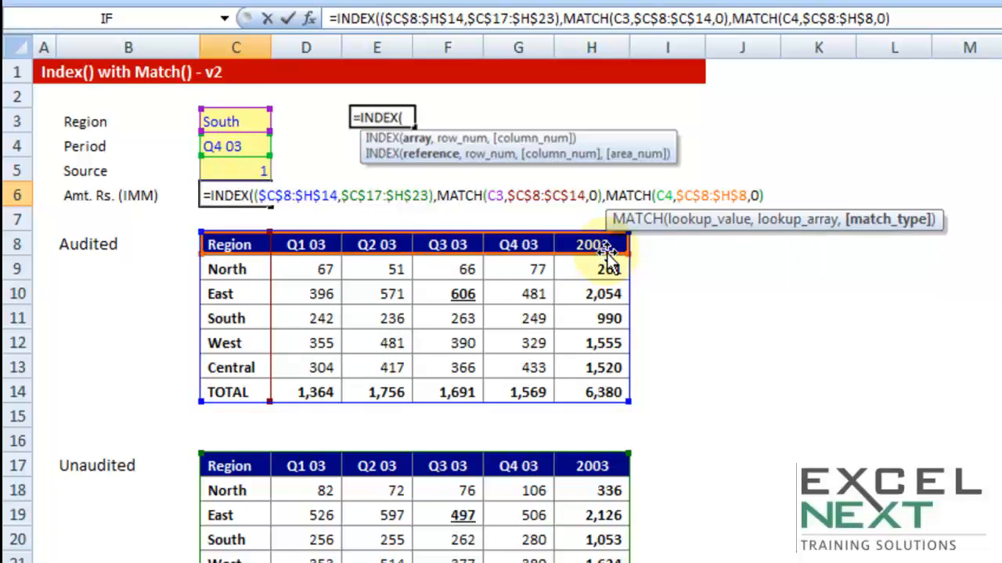
{"action": "type", "text": ","}
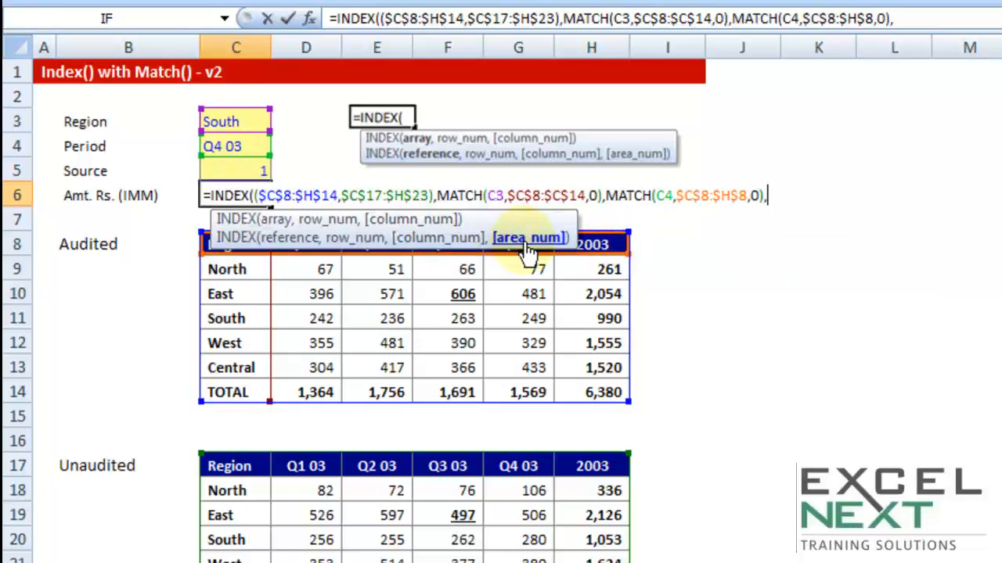
Use C5 as the area number, close the formula and enter it
{"action": "left_click", "coordinate": [232, 171]}
{"action": "type", "text": ")"}
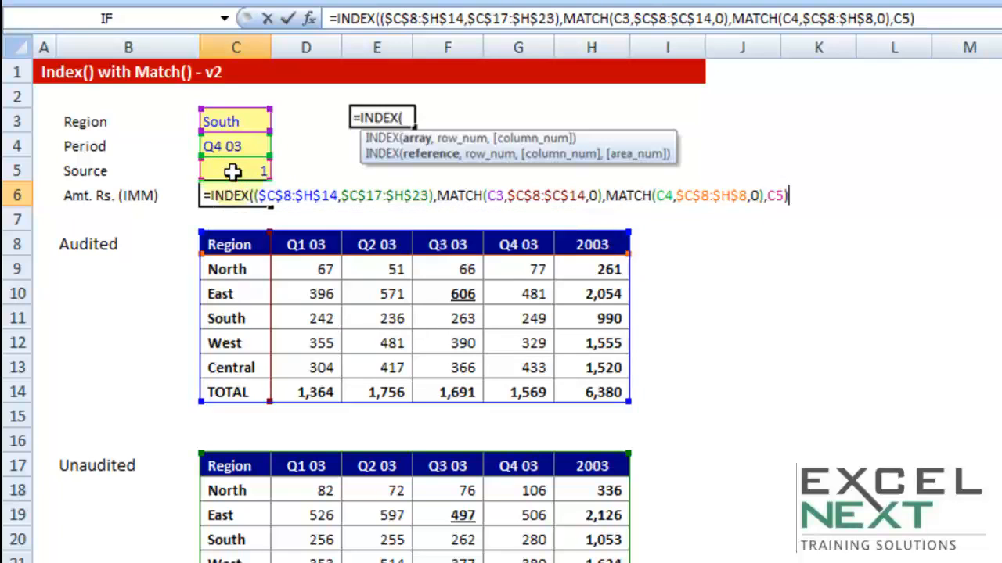
{"action": "key", "text": "Return"}
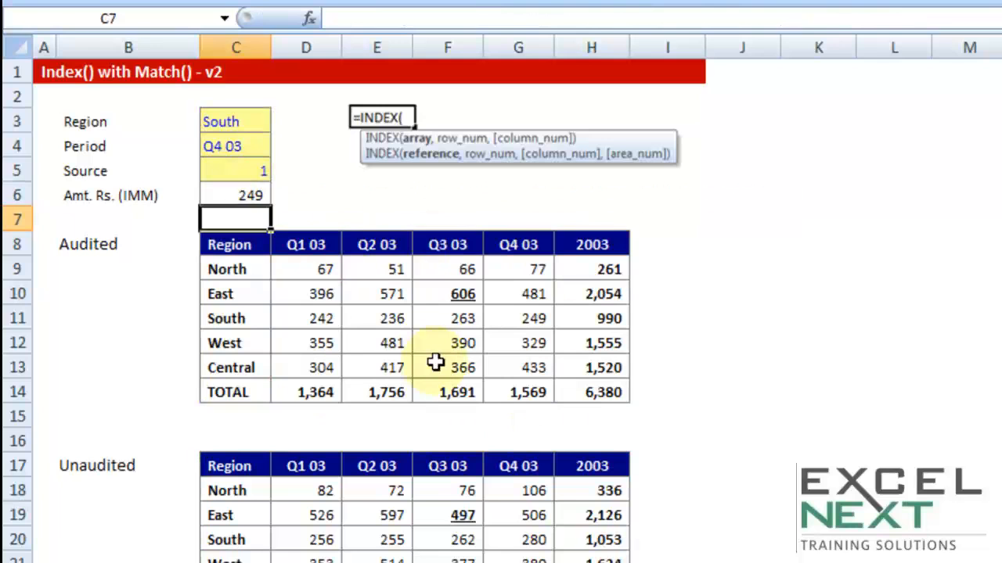
Inspect the formula in C6 and the South Q4 03 cell of the Audited table
{"action": "left_click", "coordinate": [234, 195]}
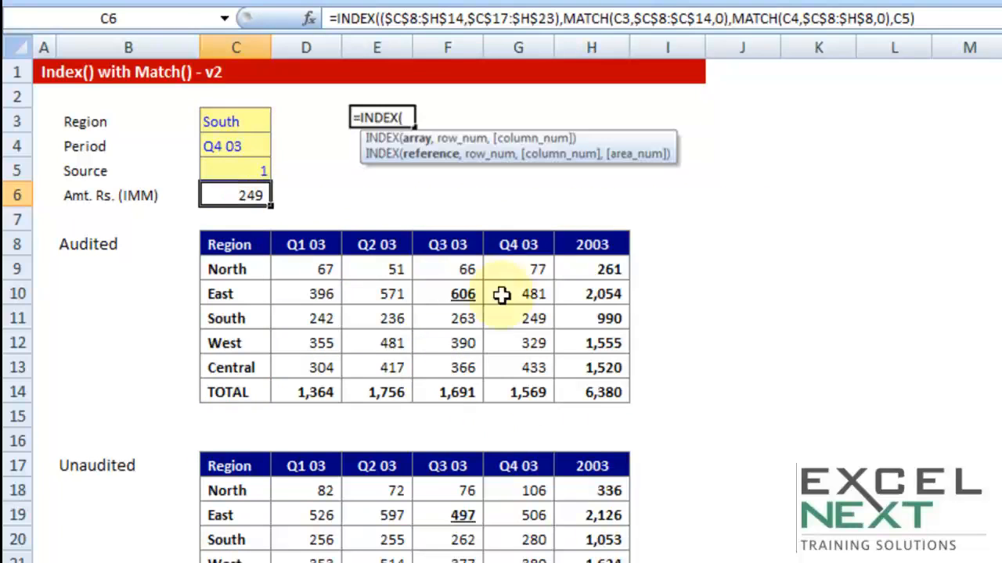
{"action": "left_click", "coordinate": [225, 318]}
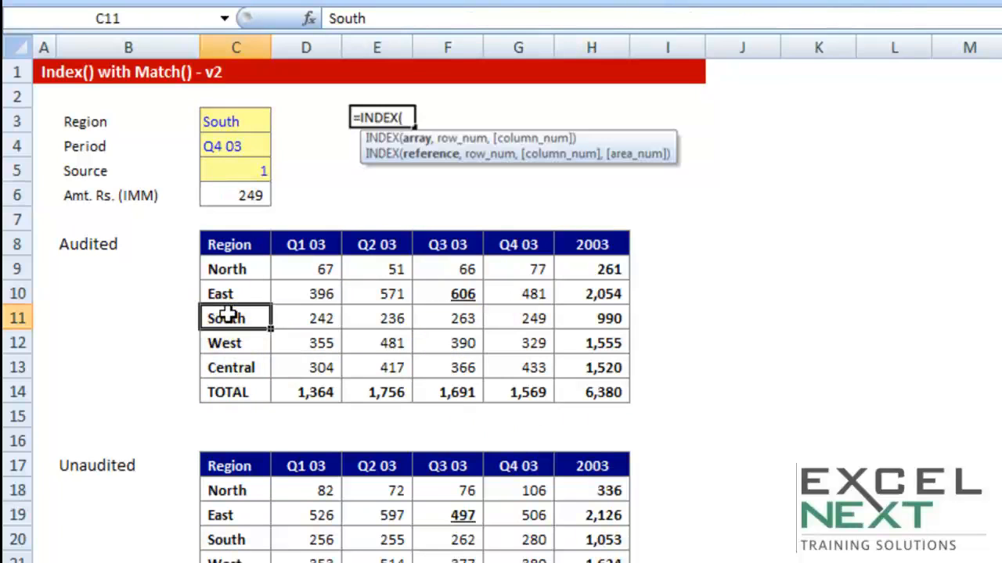
{"action": "left_click", "coordinate": [528, 319]}
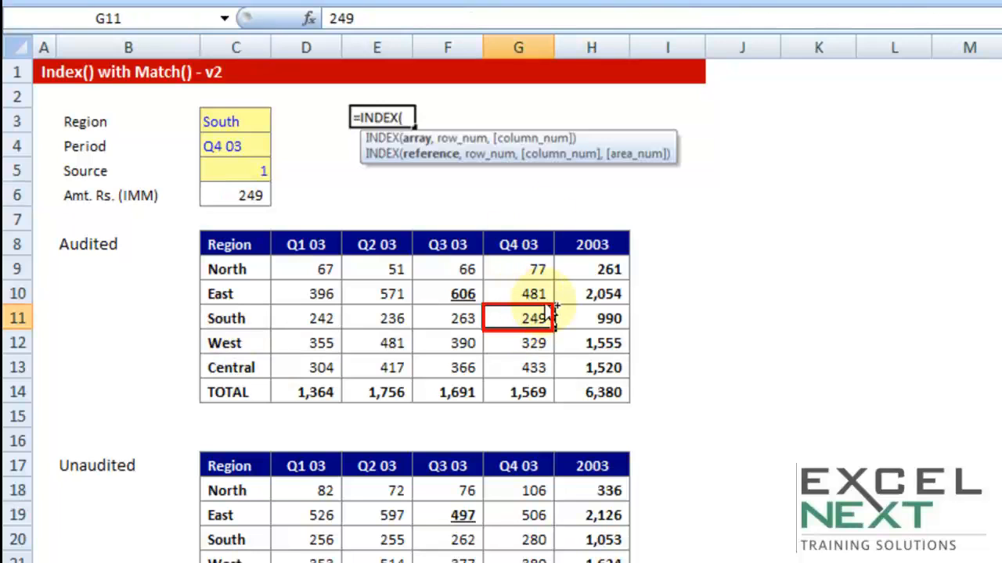
Set the Source to 2 and check the South Q4 03 cell of the Unaudited table
{"action": "left_click", "coordinate": [229, 167]}
{"action": "type", "text": "2"}
{"action": "left_click", "coordinate": [771, 405]}
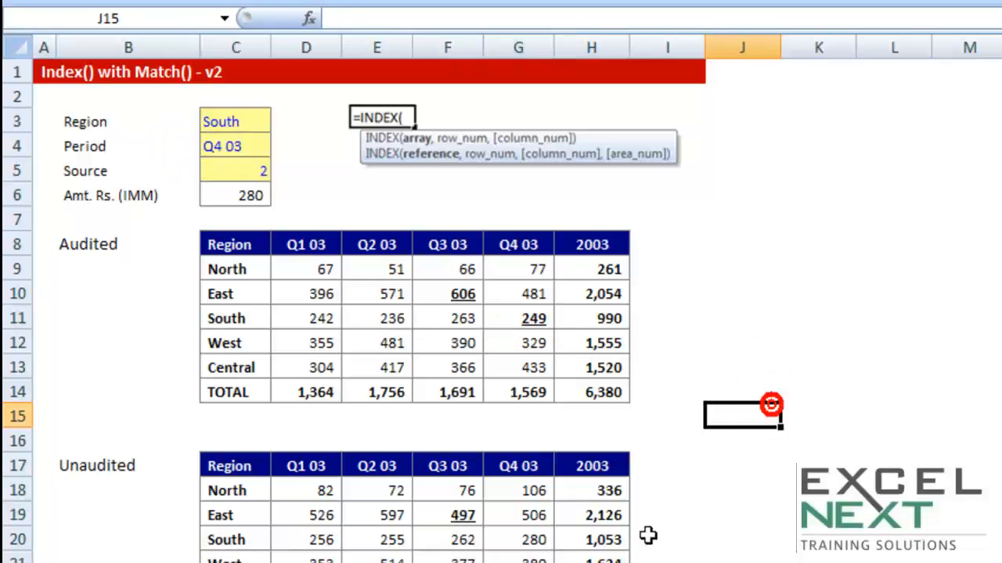
{"action": "left_click", "coordinate": [520, 543]}
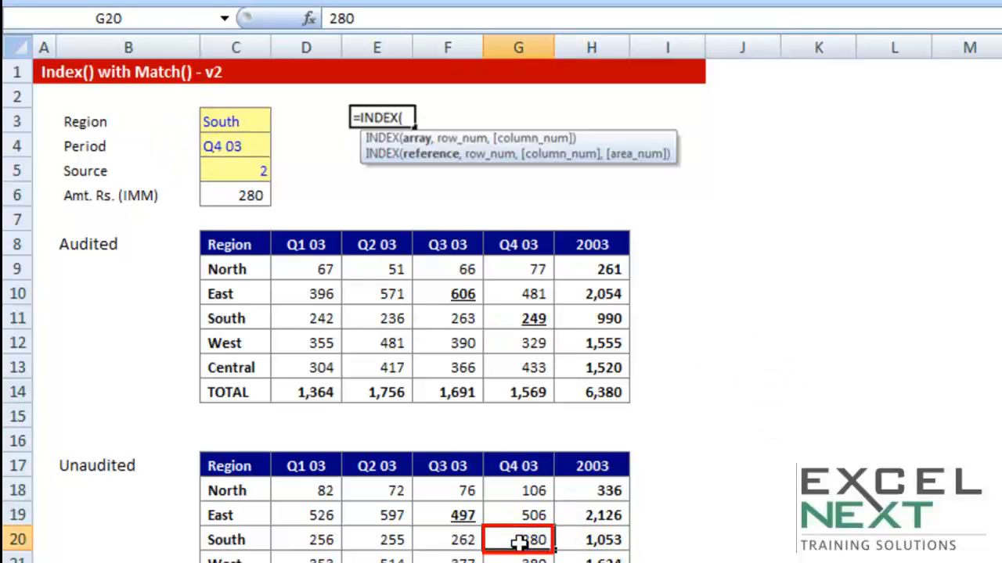
{"action": "left_click", "coordinate": [801, 409]}
{"action": "left_click", "coordinate": [751, 192]}
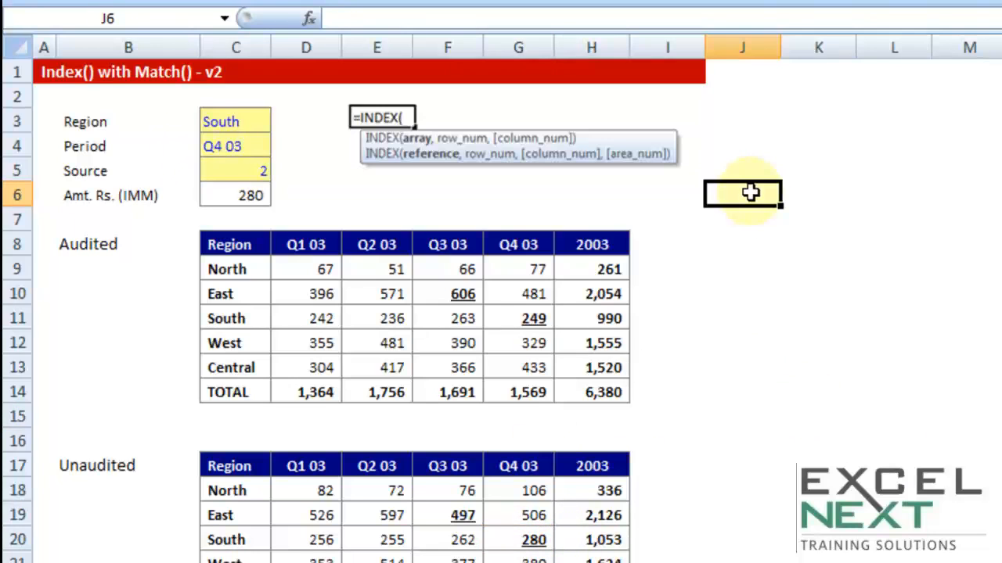